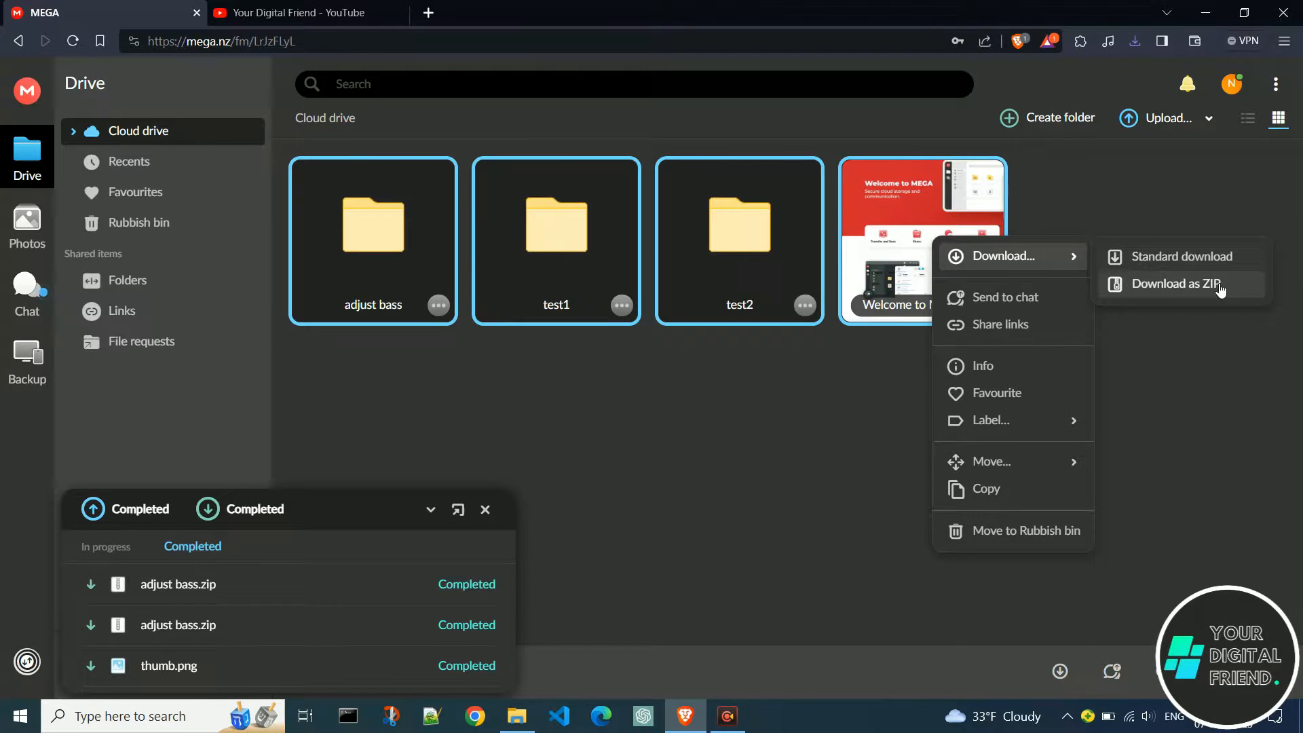
# Step: Download the three selected folders and the welcome PDF together as one ZIP archive
pyautogui.click(1181, 257)
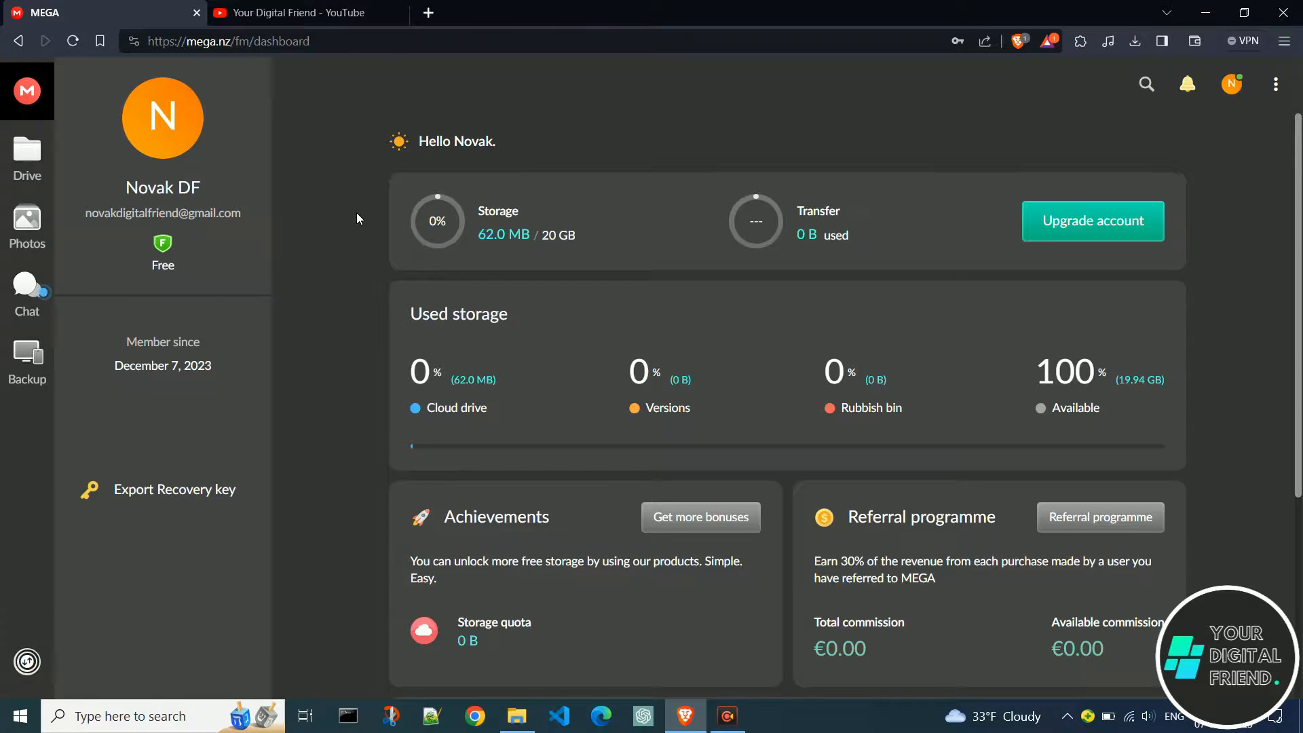
# Step: Show the cloud drive and enter the adjust bass folder with its seven files
pyautogui.click(26, 158)
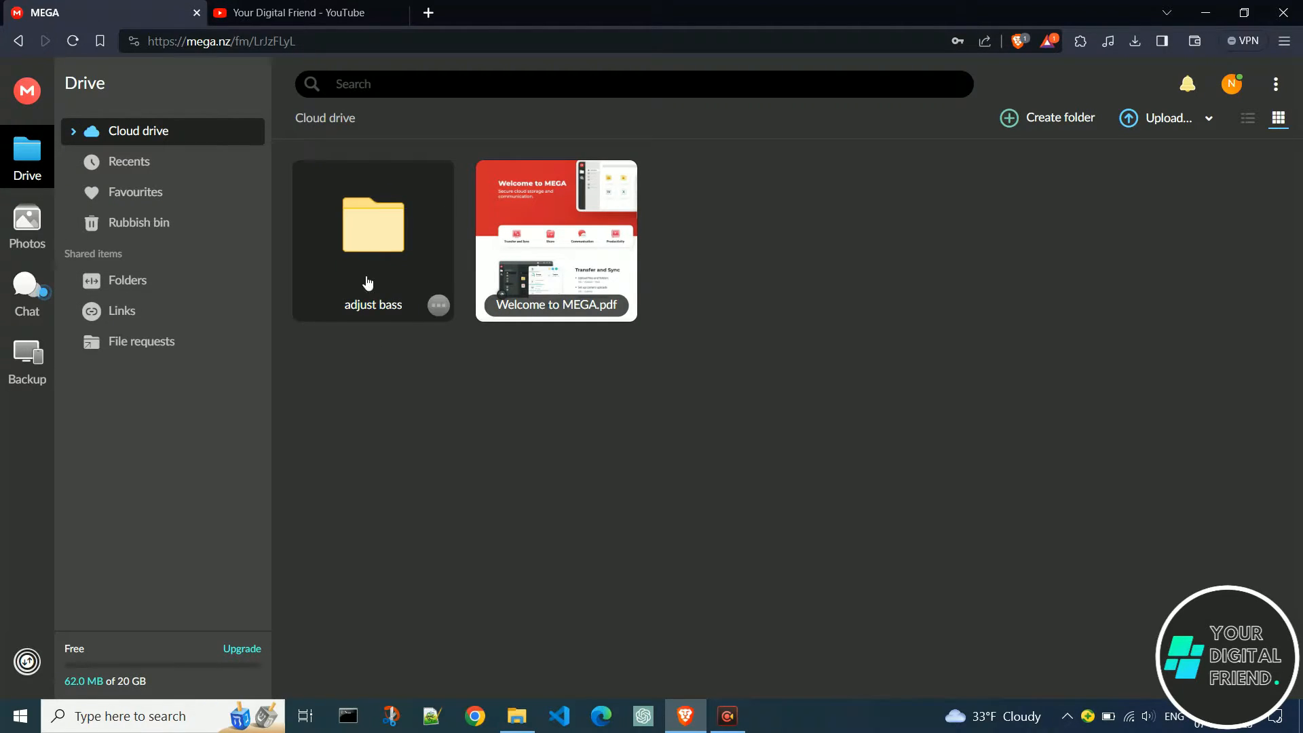
pyautogui.doubleClick(369, 249)
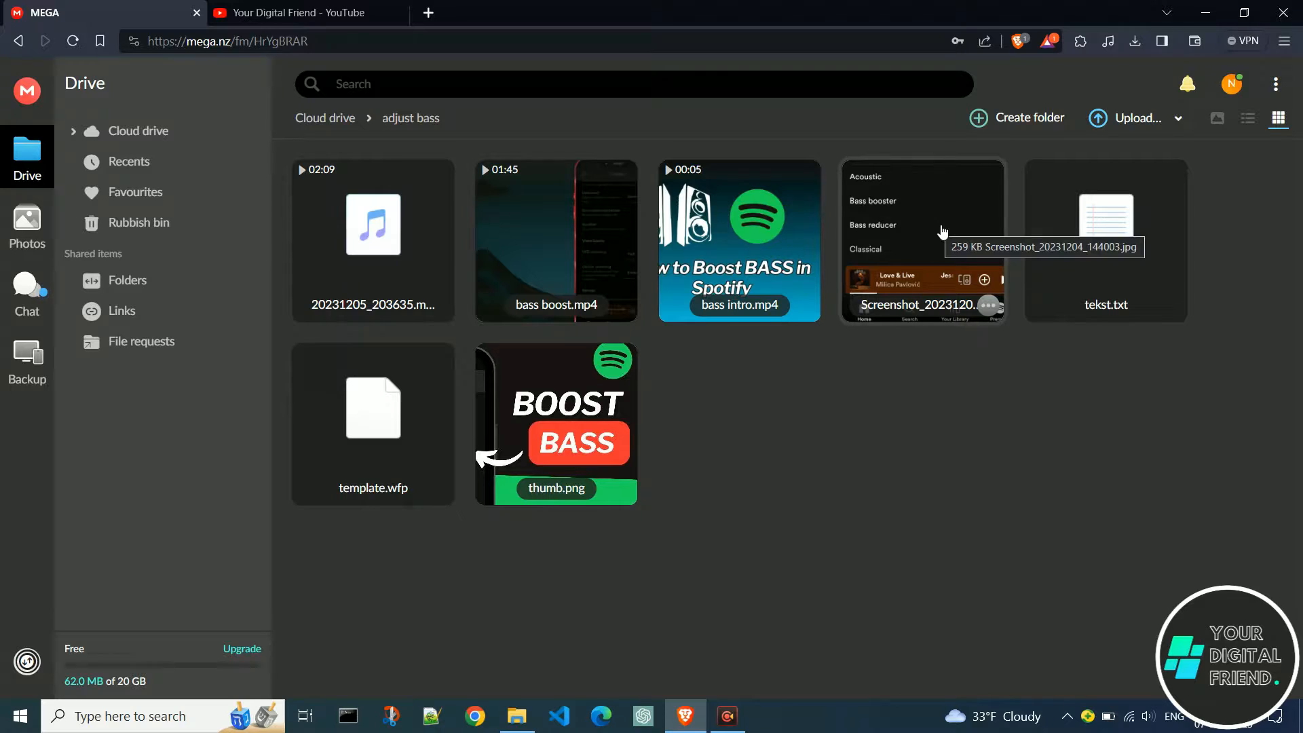
# Step: Save thumb.png as a standard download into the PC's Downloads folder
pyautogui.rightClick(599, 410)
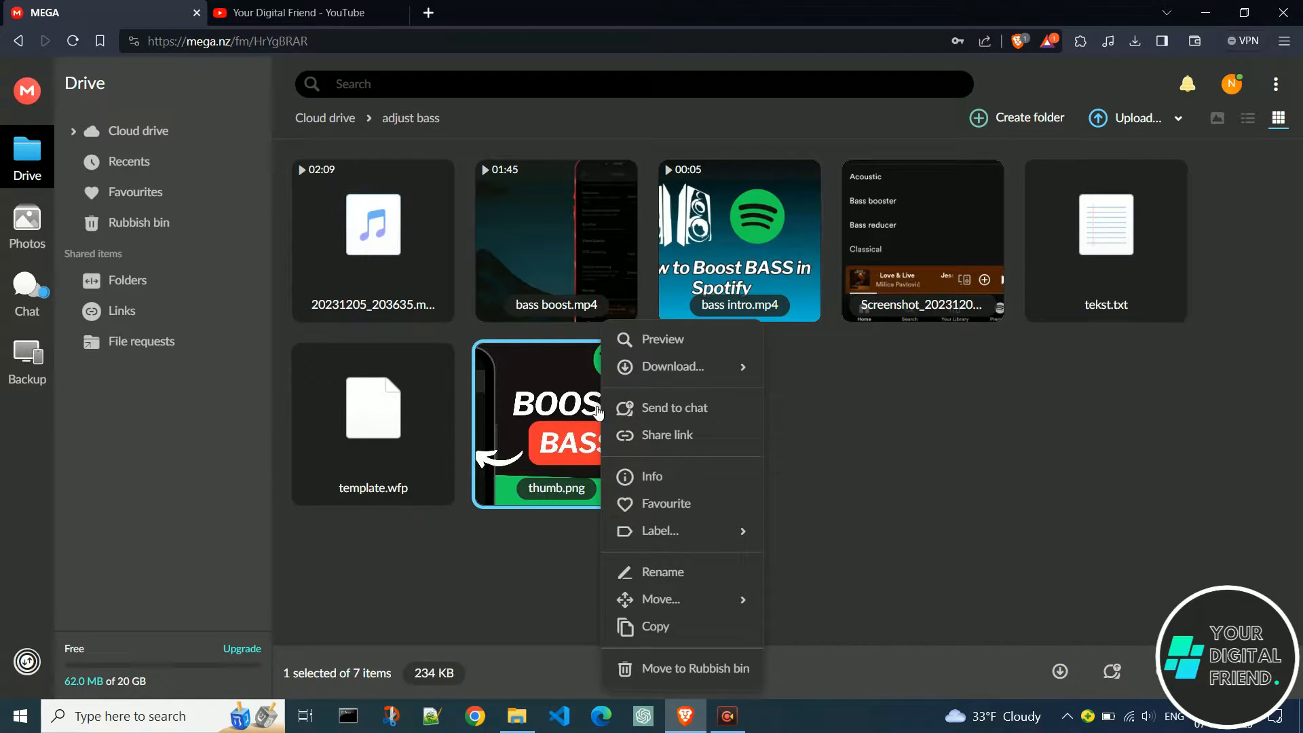
pyautogui.moveTo(677, 366)
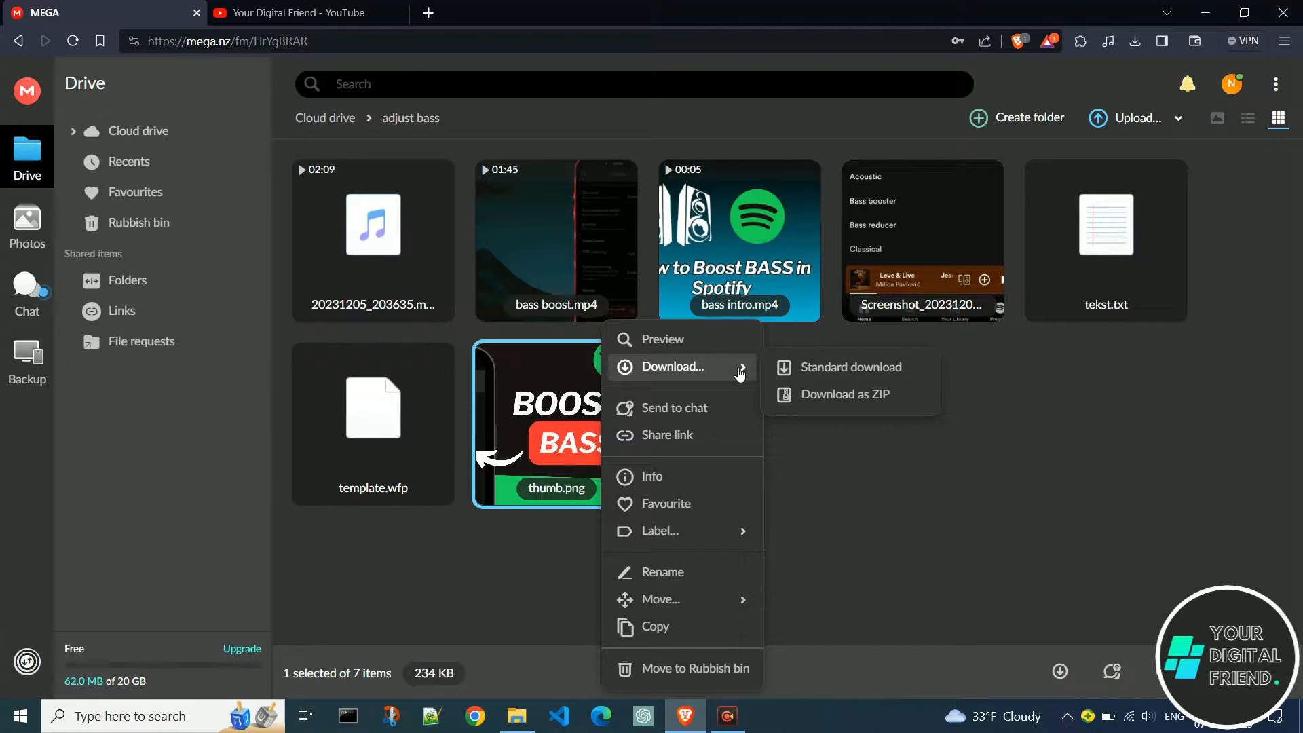
pyautogui.click(882, 369)
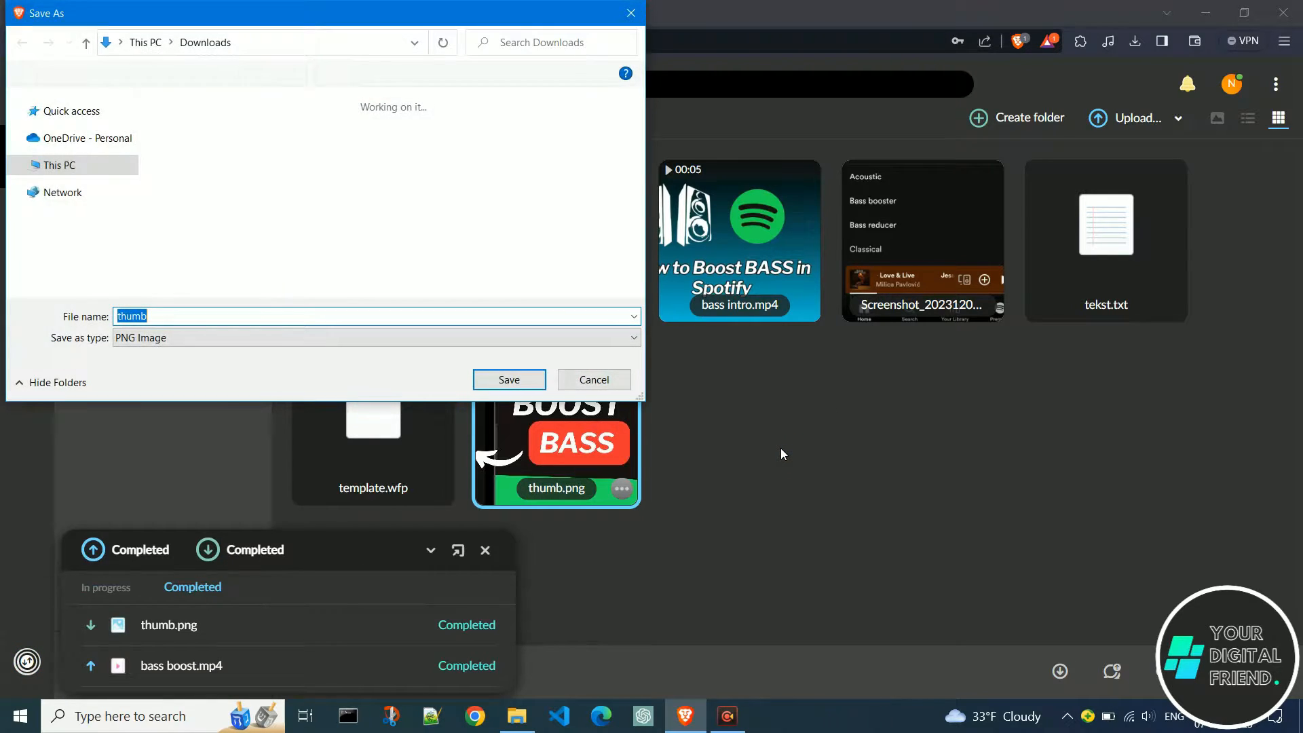
pyautogui.click(510, 380)
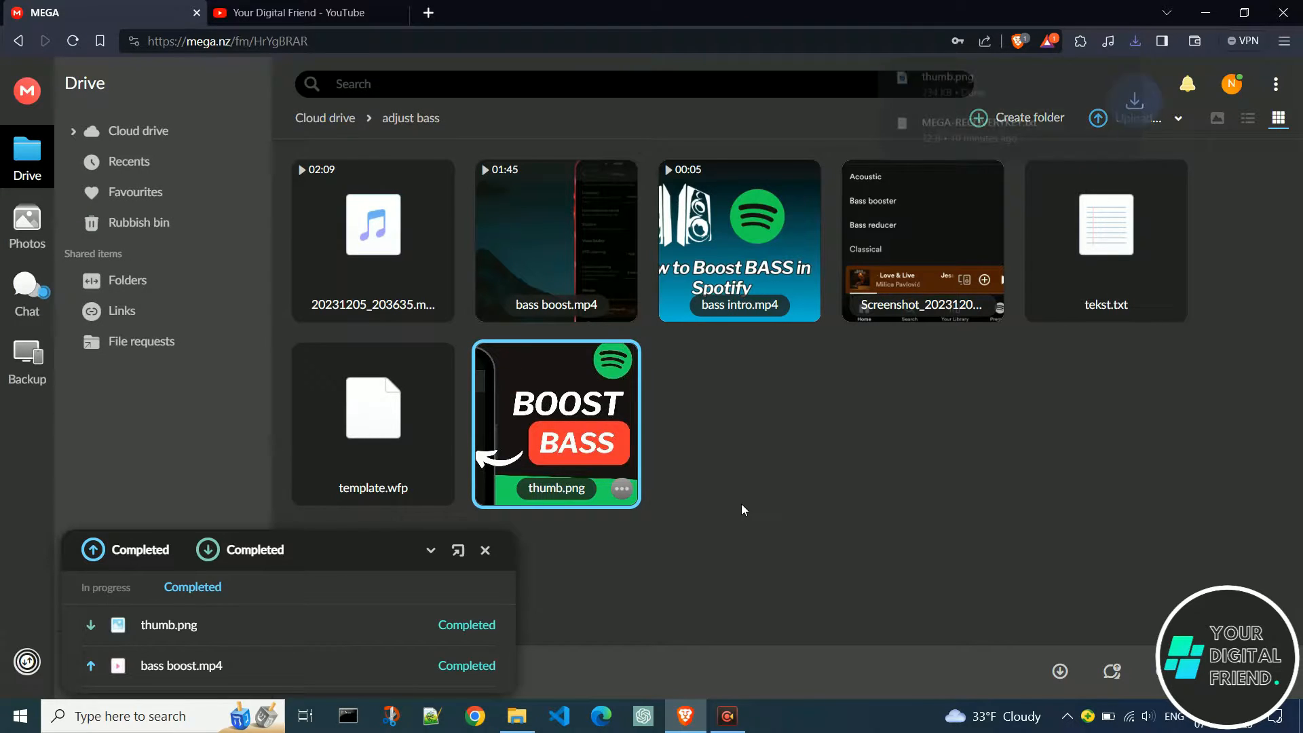
# Step: Select the screenshot image, tekst.txt and thumb.png together
pyautogui.click(1021, 492)
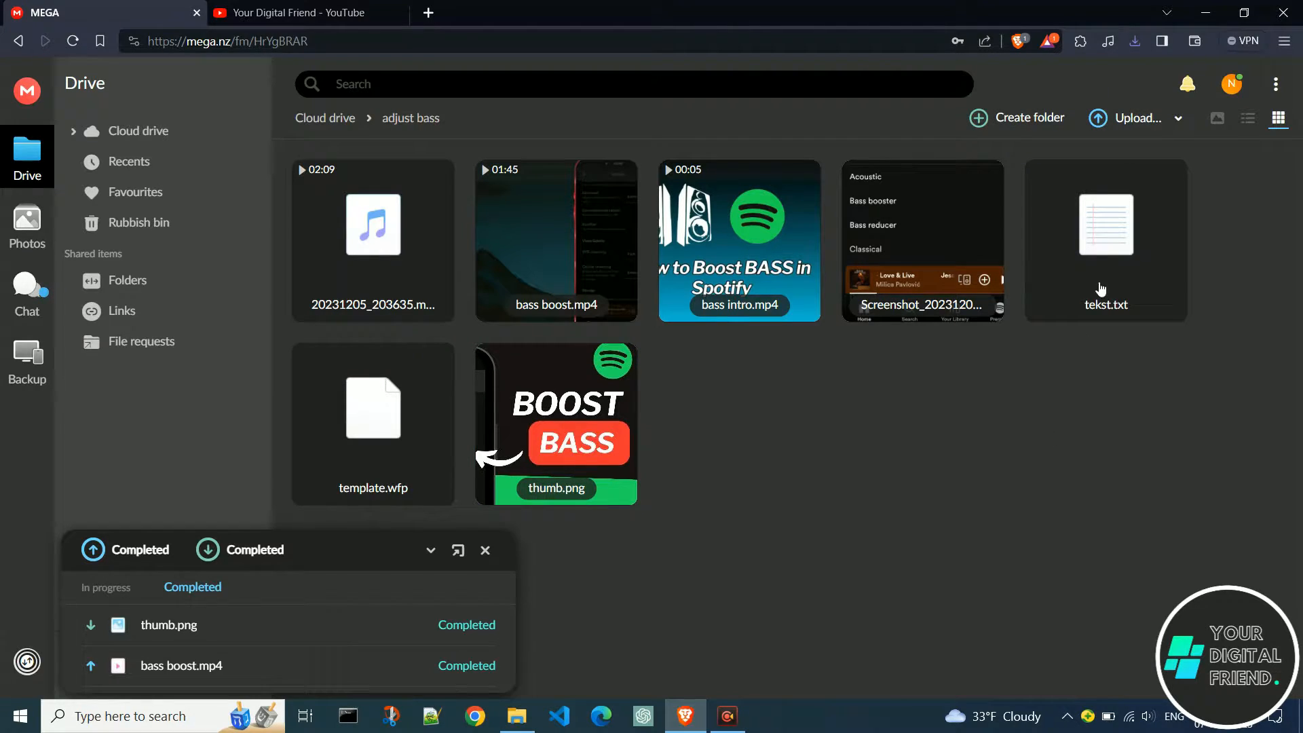
pyautogui.click(1100, 255)
pyautogui.keyDown('ctrl'); pyautogui.click(921, 239); pyautogui.keyUp('ctrl')
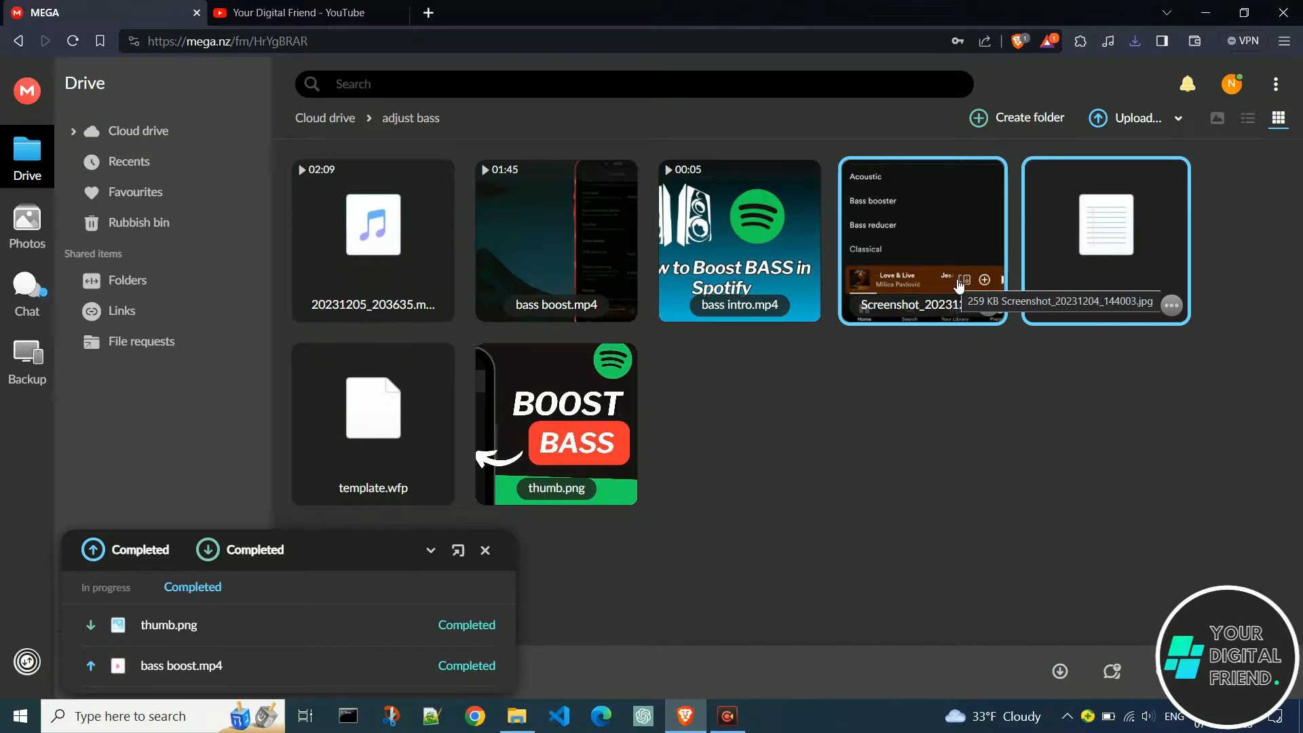
pyautogui.keyDown('ctrl'); pyautogui.click(576, 379); pyautogui.keyUp('ctrl')
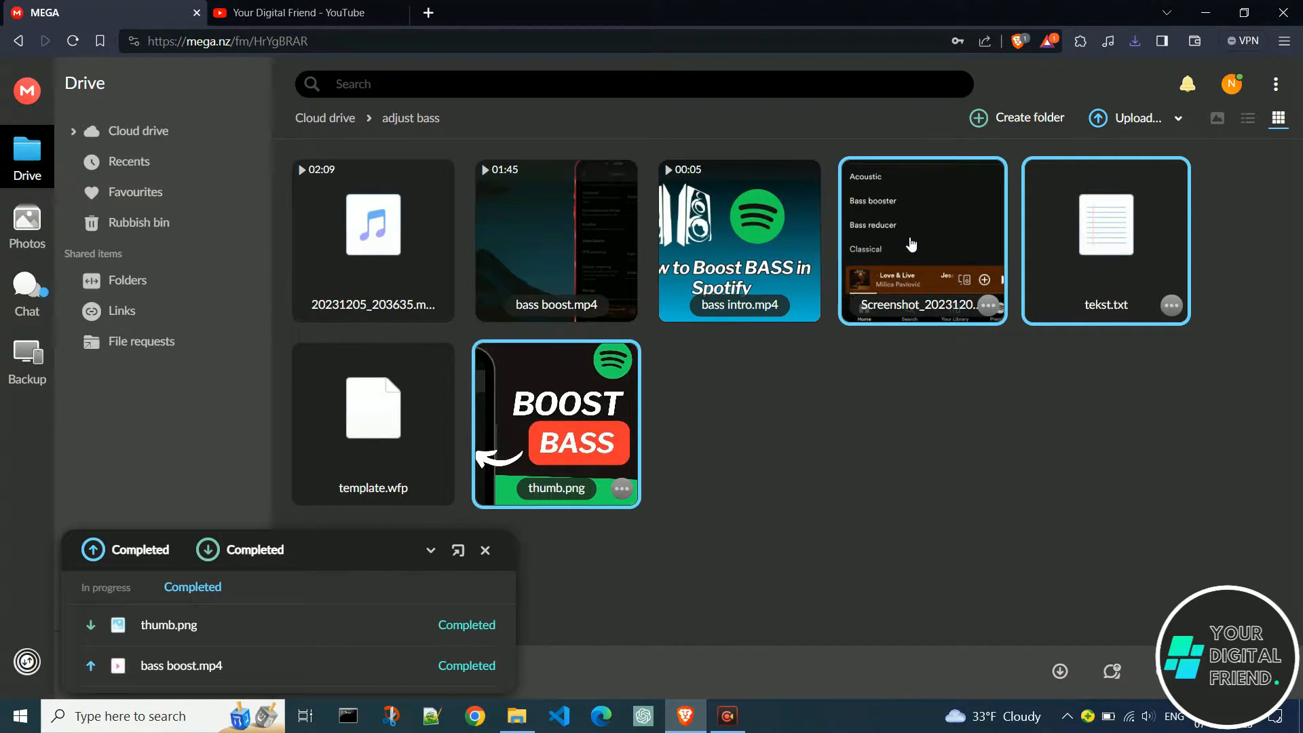
# Step: Save the three selected files as adjust bass.zip into Downloads
pyautogui.rightClick(912, 241)
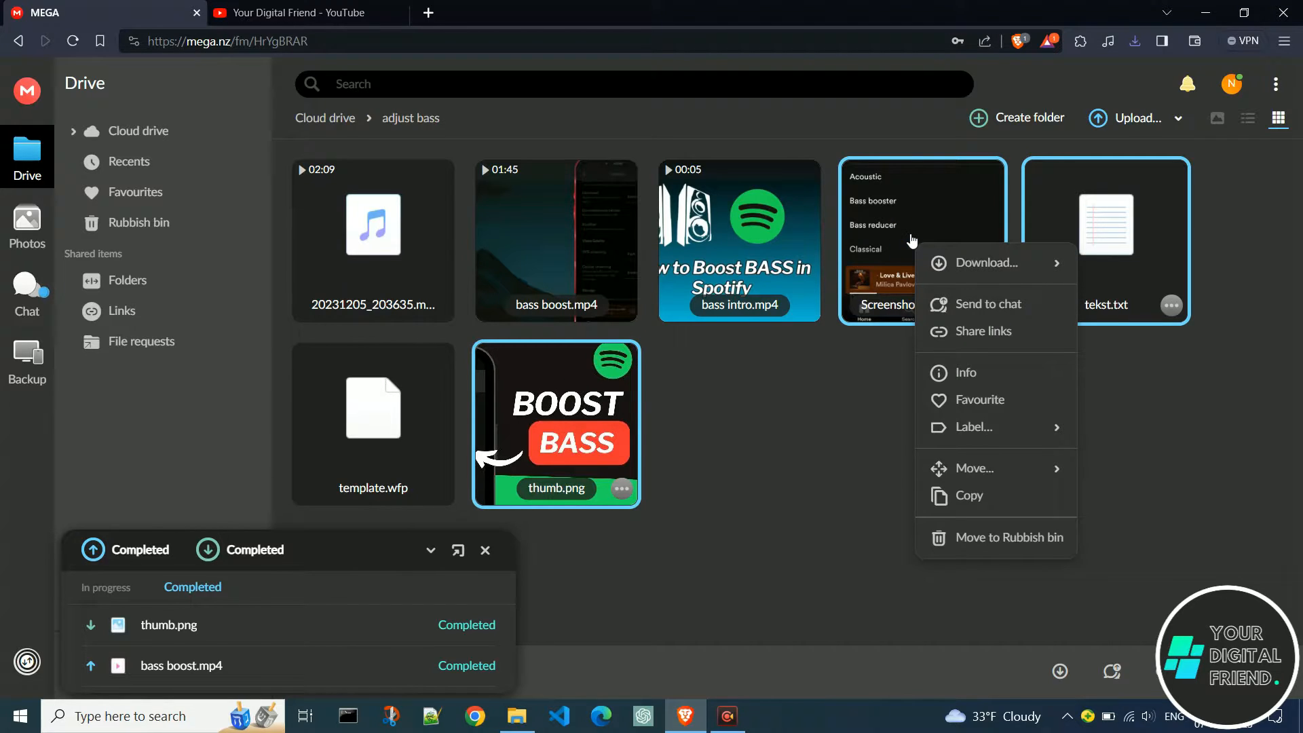
pyautogui.moveTo(986, 263)
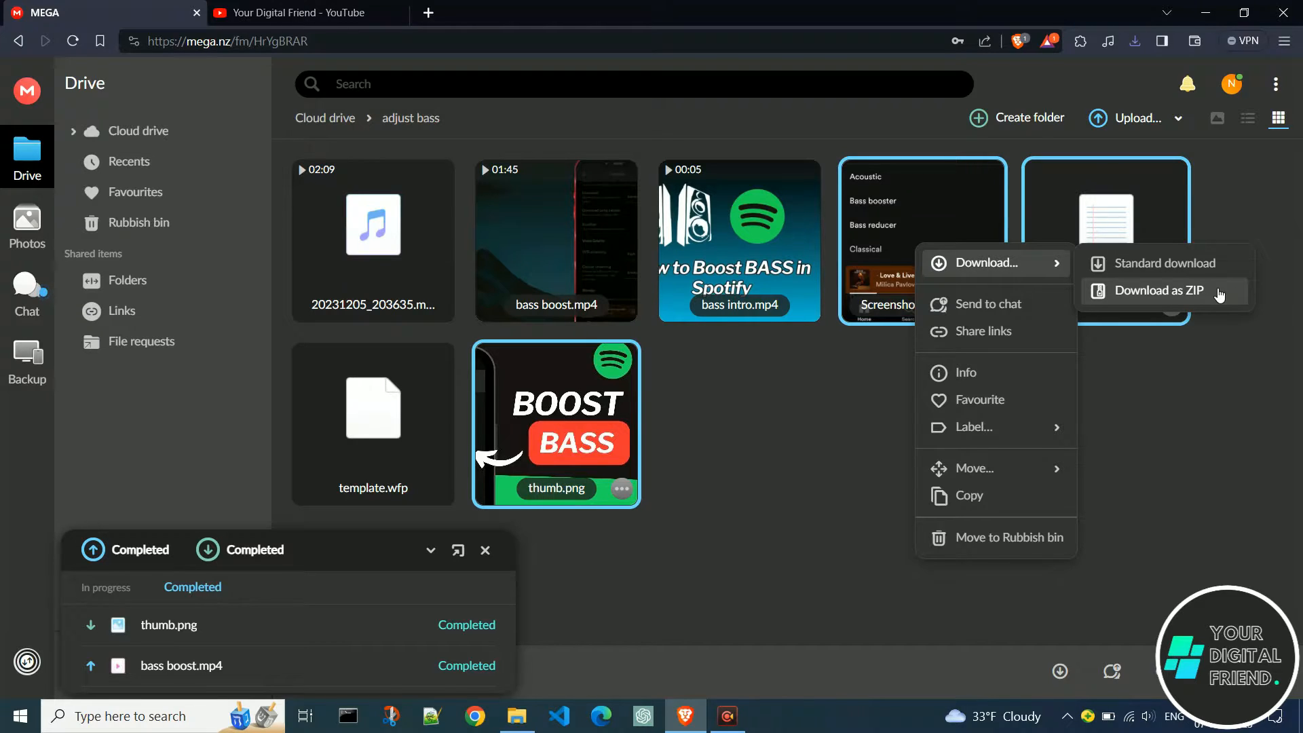
pyautogui.click(1220, 295)
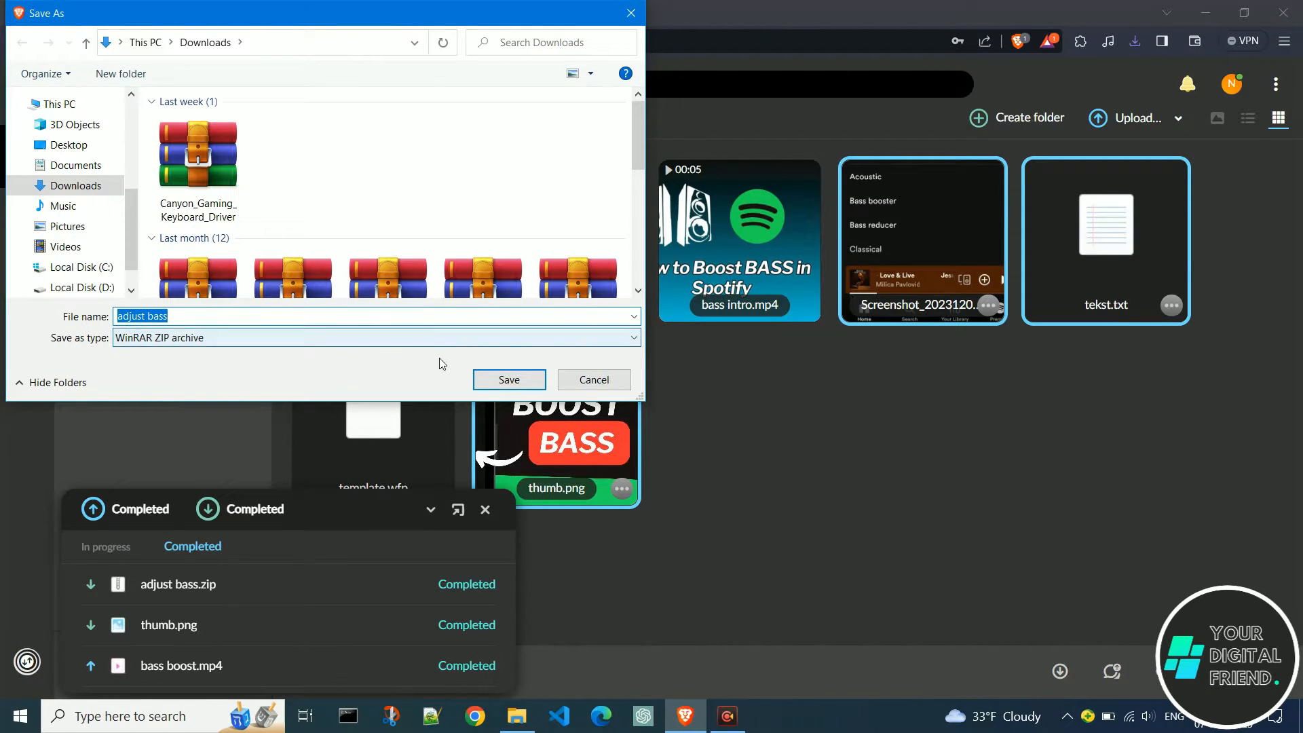
pyautogui.click(508, 380)
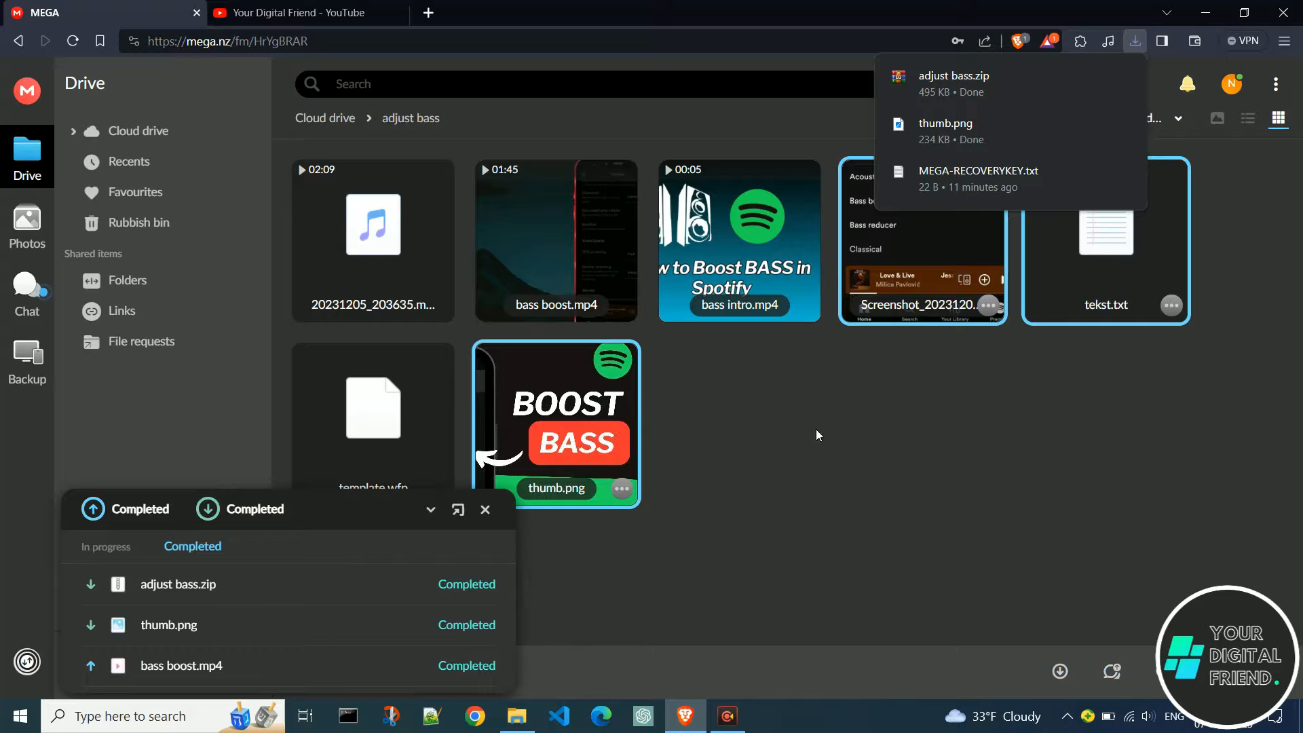
pyautogui.click(918, 429)
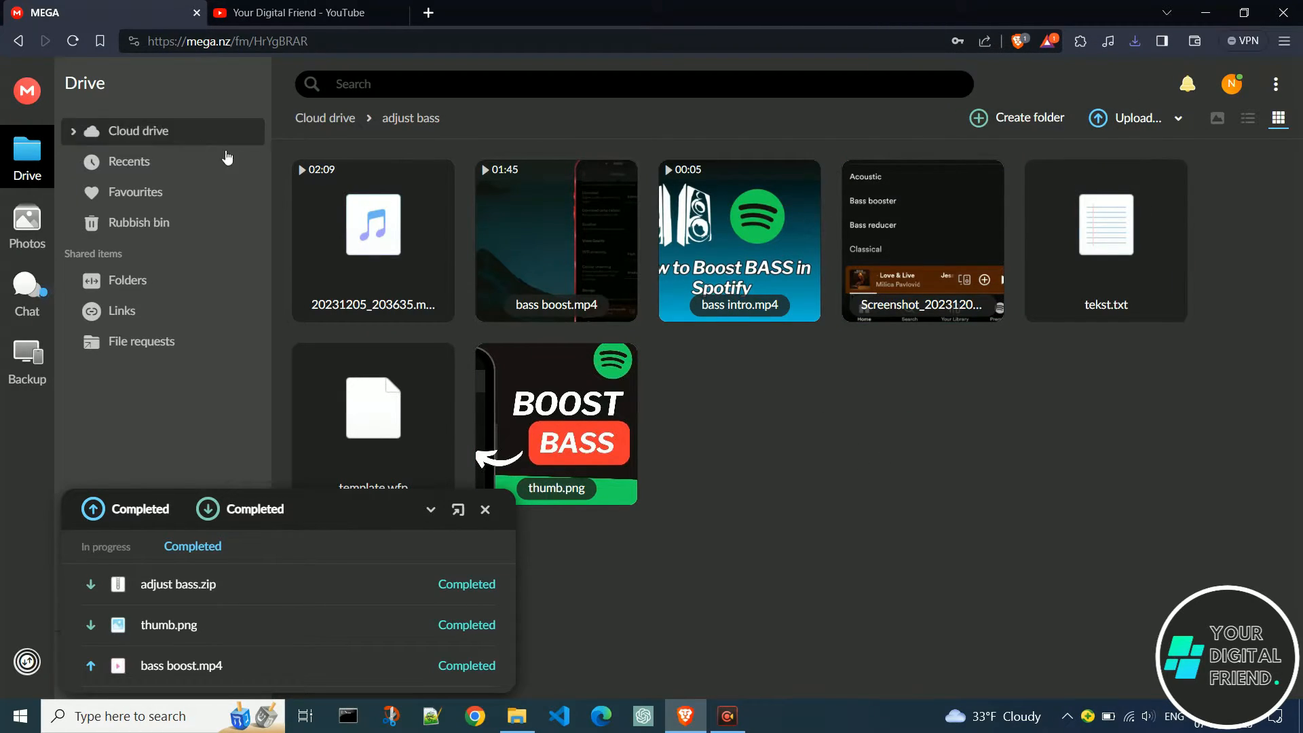
# Step: From the drive root, download the whole adjust bass folder as a ZIP, trimming the numbered suffix from its name
pyautogui.click(326, 118)
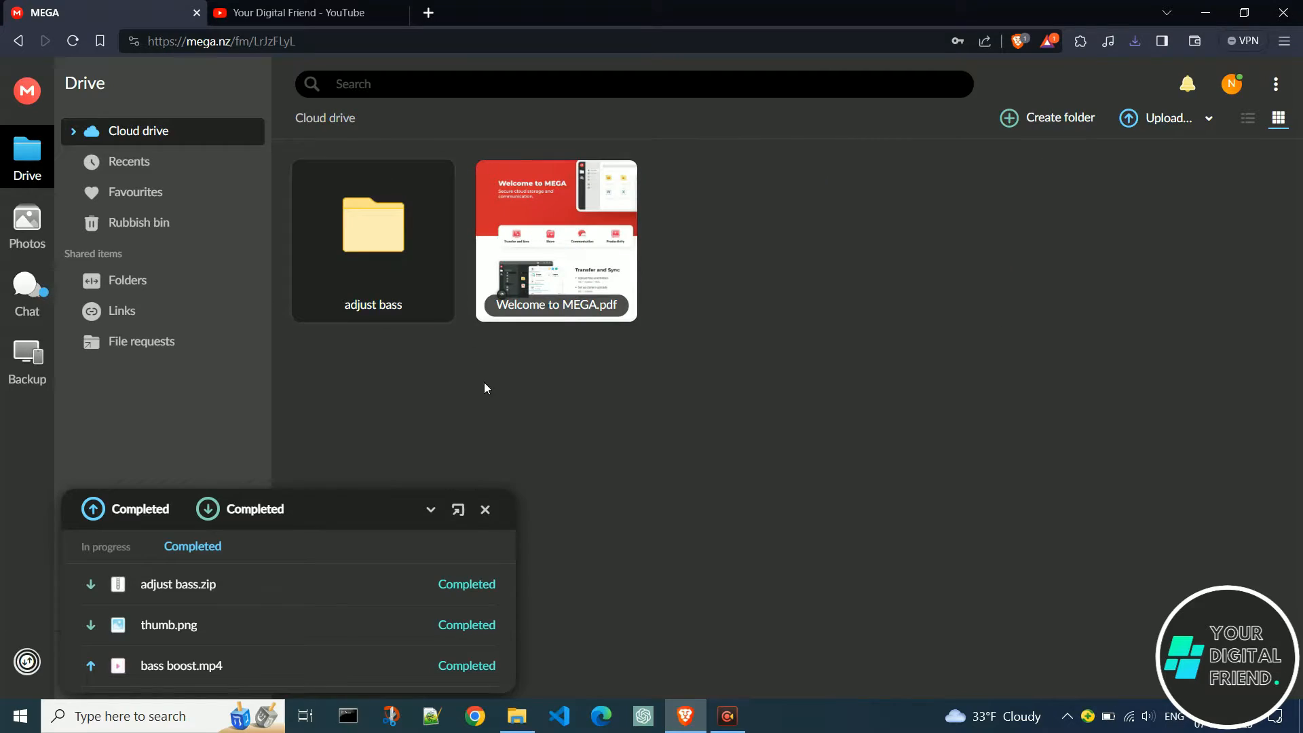
pyautogui.moveTo(373, 240)
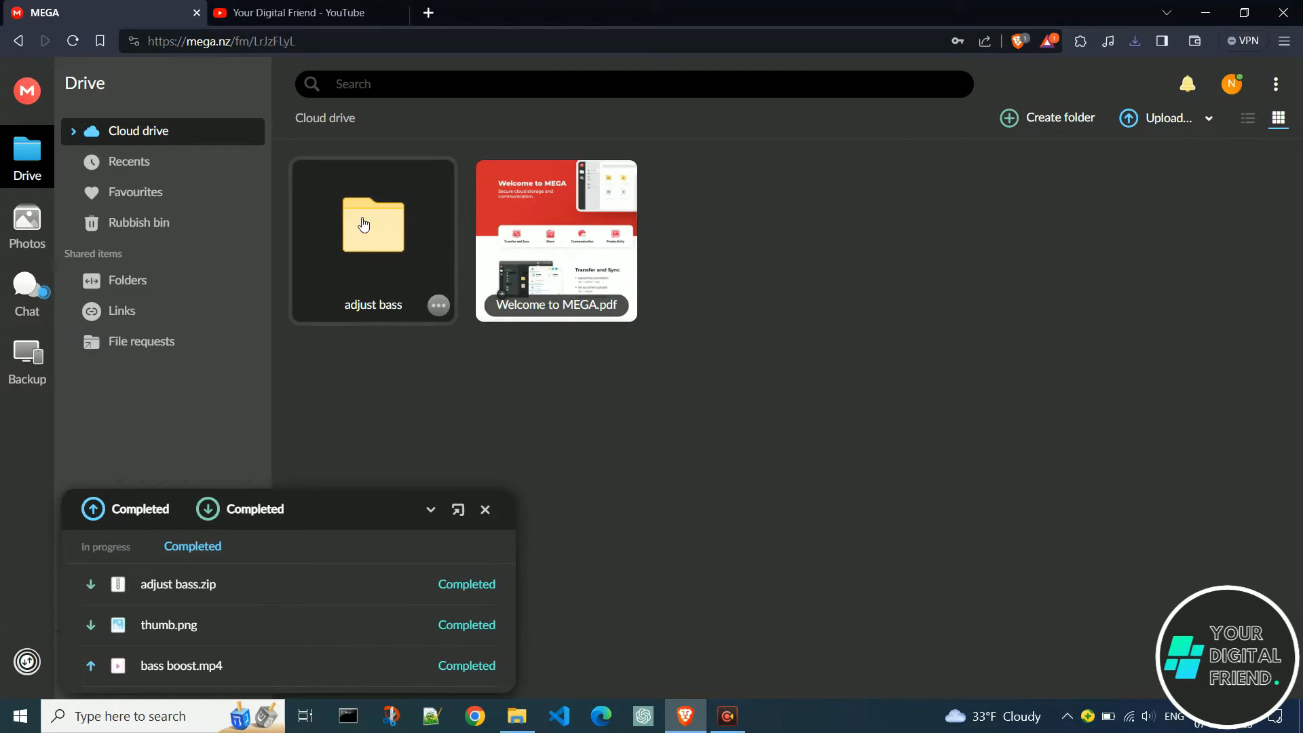
pyautogui.rightClick(424, 212)
pyautogui.moveTo(498, 260)
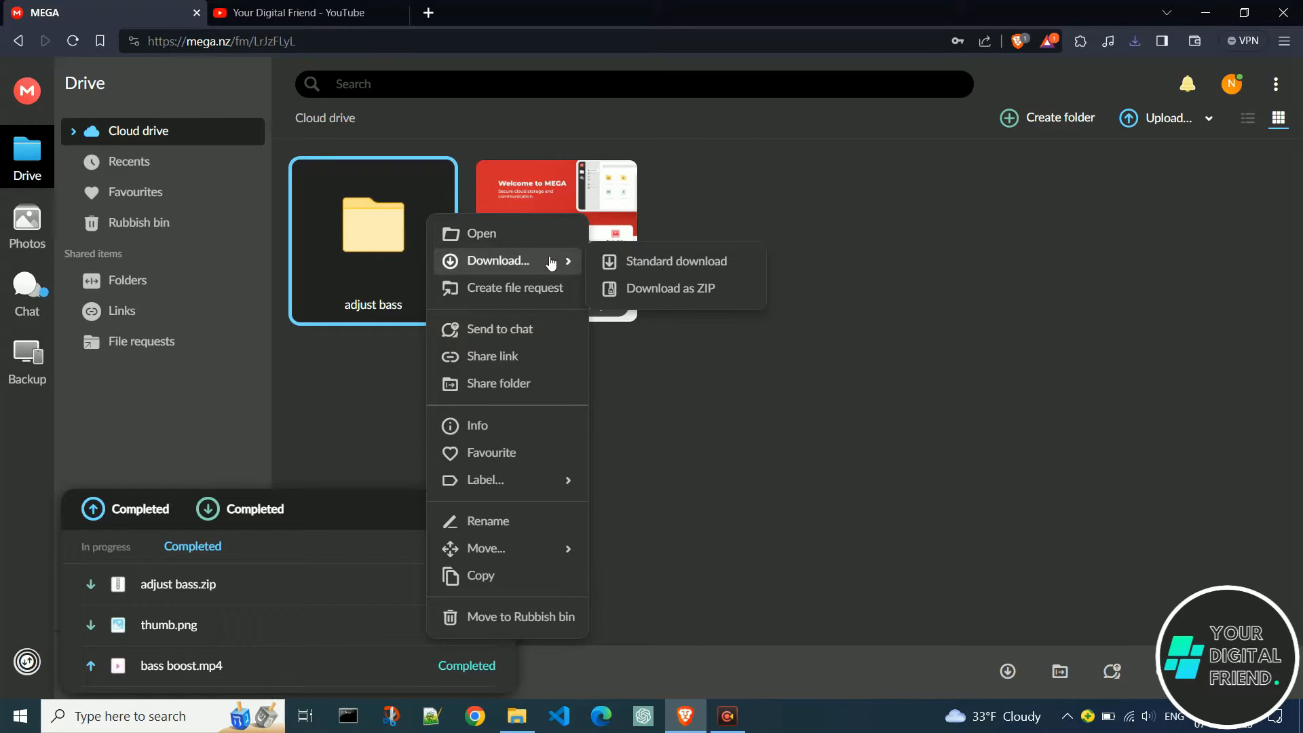
pyautogui.click(732, 293)
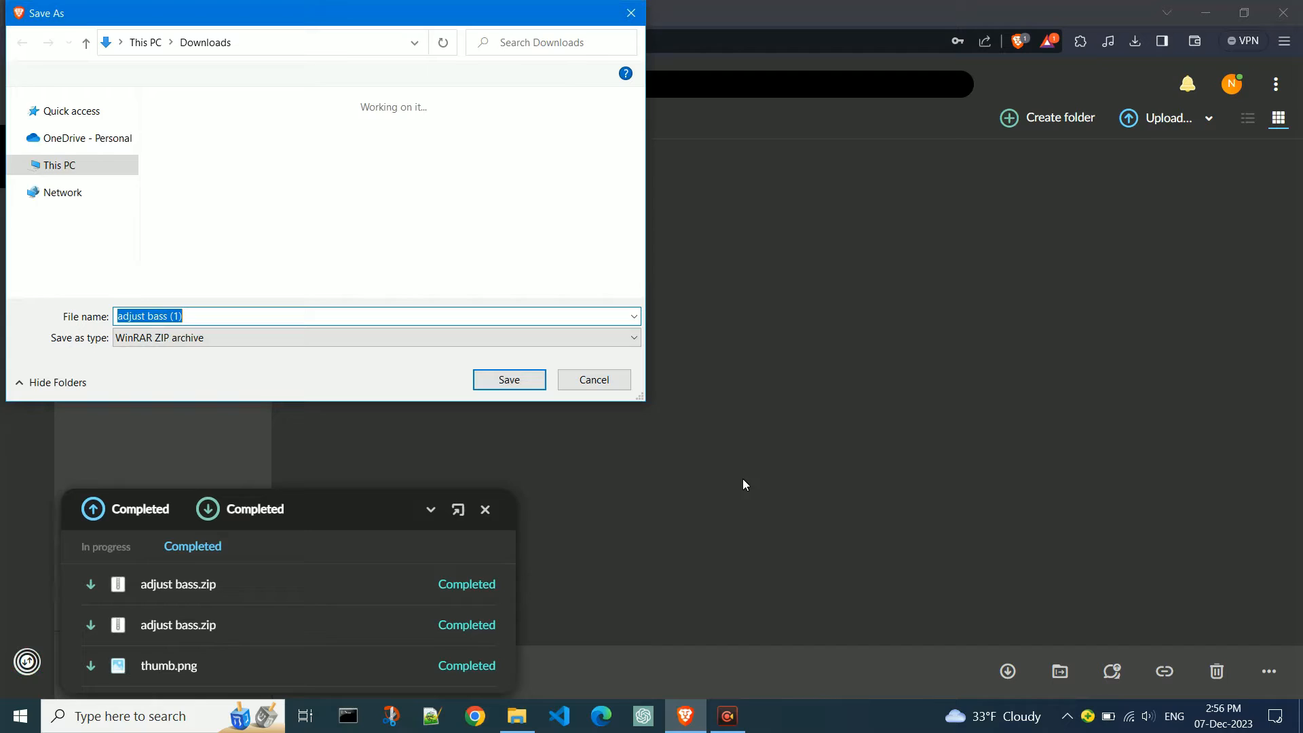
pyautogui.click(191, 317)
pyautogui.press('BackSpace')
pyautogui.press('BackSpace')
pyautogui.press('BackSpace')
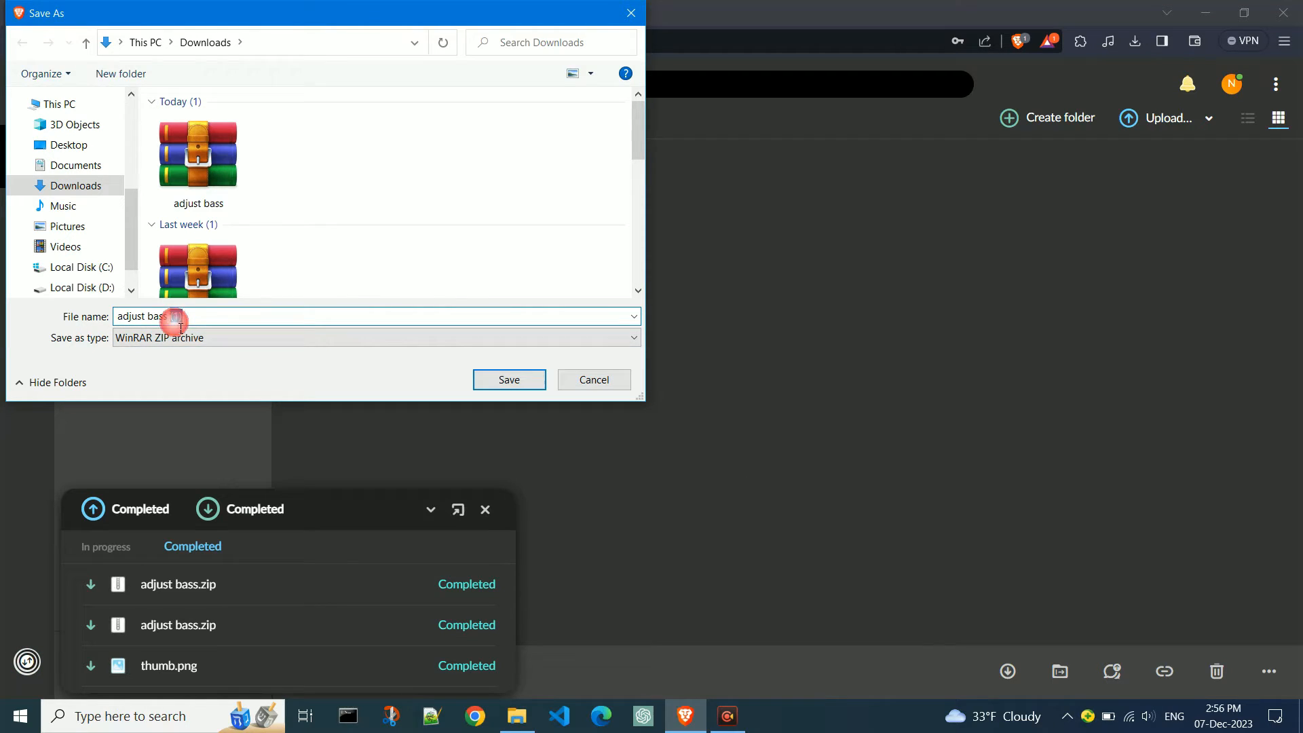
pyautogui.write('folder')
# Step: Confirm the renamed ZIP save, then create new folders test1 and test2 in the drive root
pyautogui.press('Return')
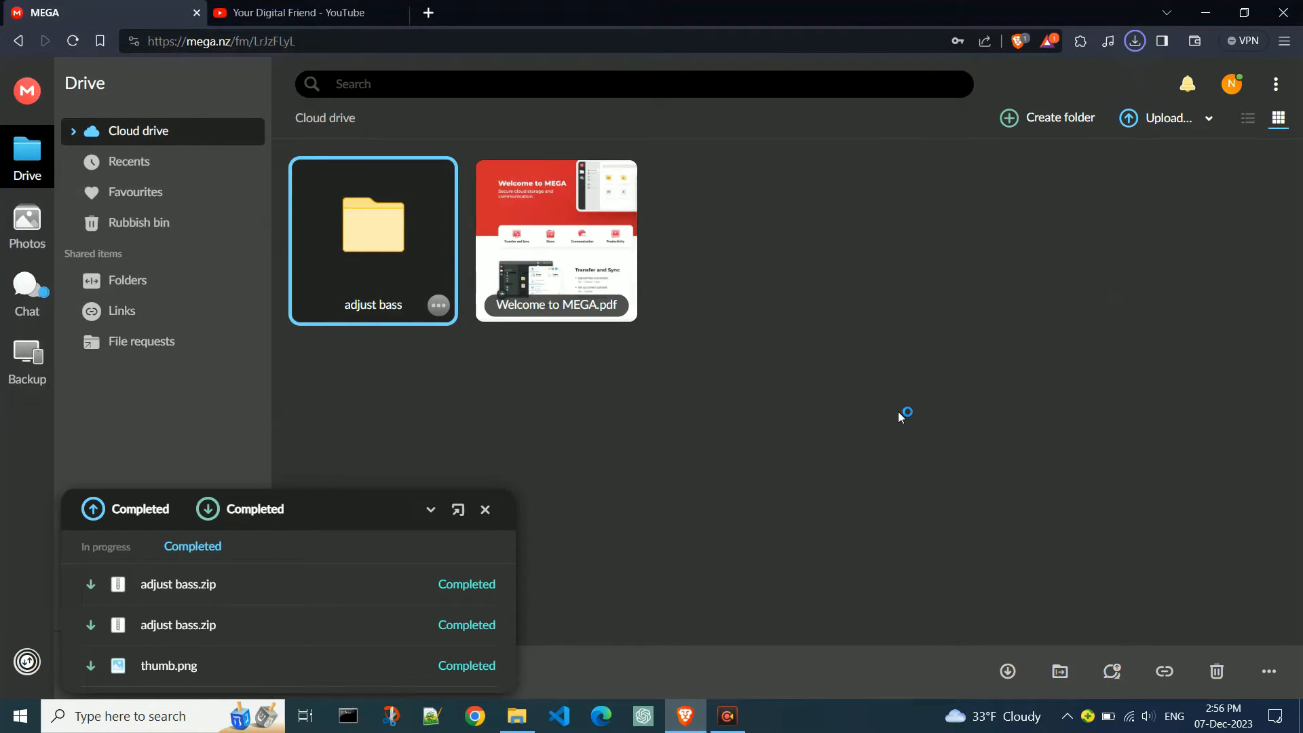
pyautogui.click(1054, 118)
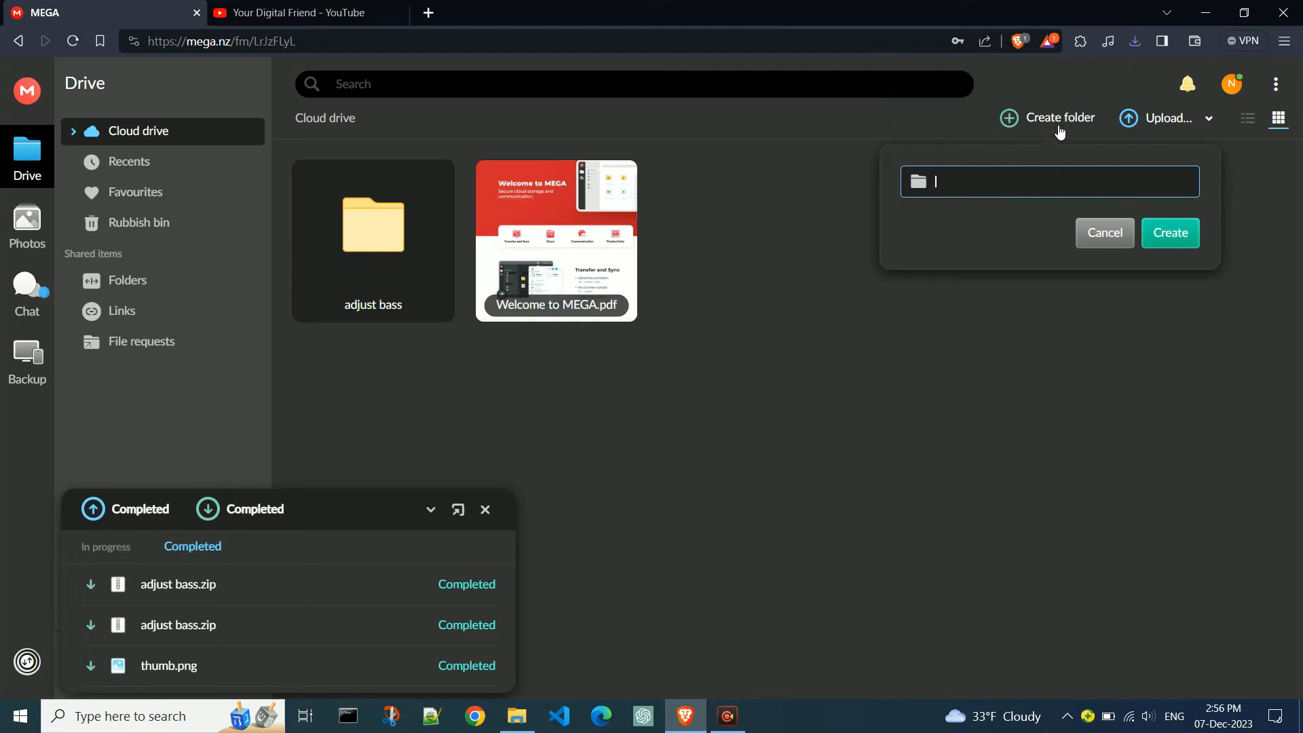
pyautogui.write('test1')
pyautogui.click(1172, 233)
pyautogui.click(1061, 117)
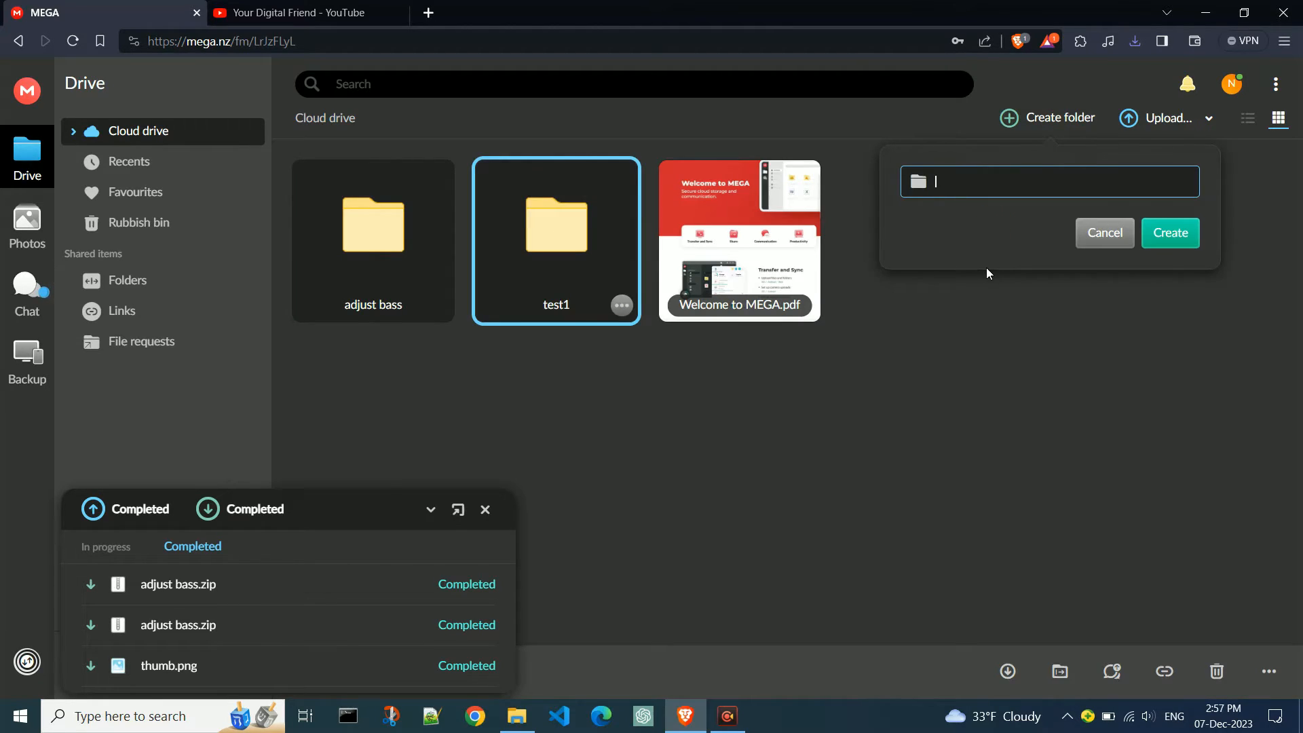
pyautogui.write('test2')
pyautogui.click(1171, 233)
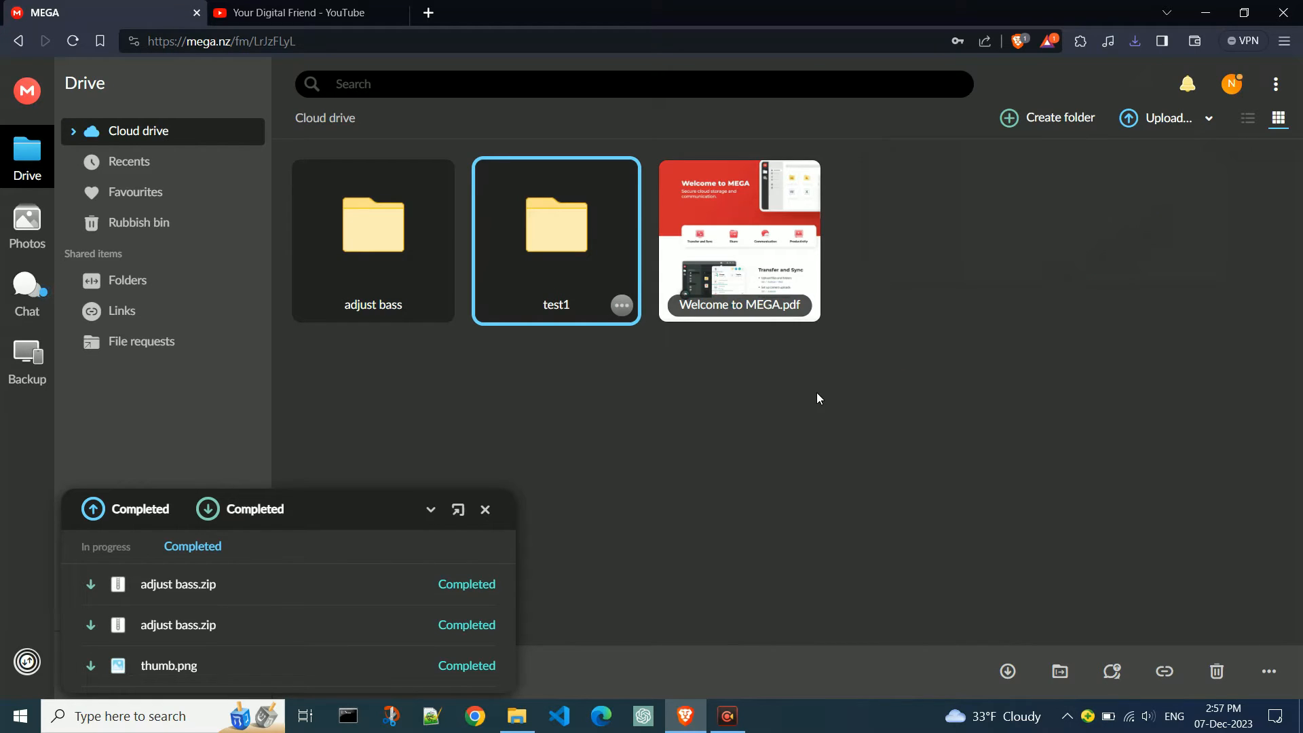
# Step: Select the test2 and test1 folders together
pyautogui.click(832, 418)
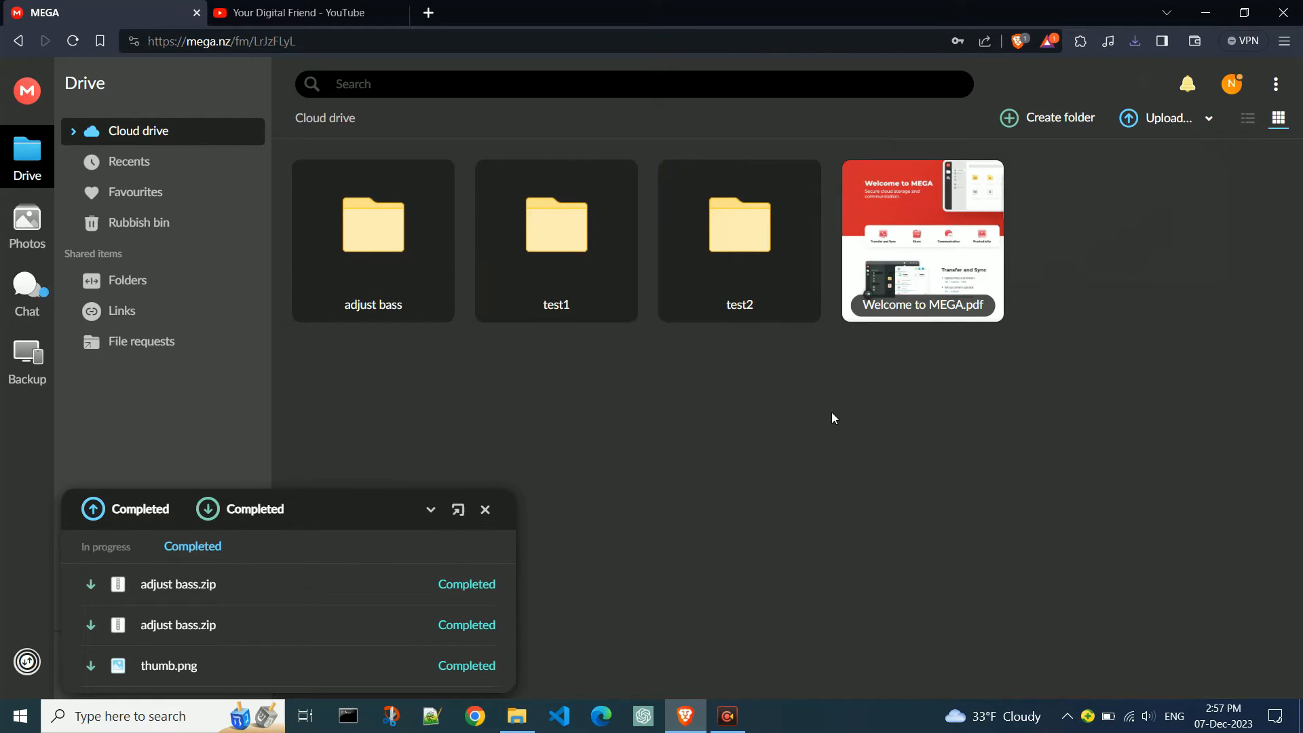
pyautogui.click(685, 258)
pyautogui.keyDown('ctrl'); pyautogui.click(588, 244); pyautogui.keyUp('ctrl')
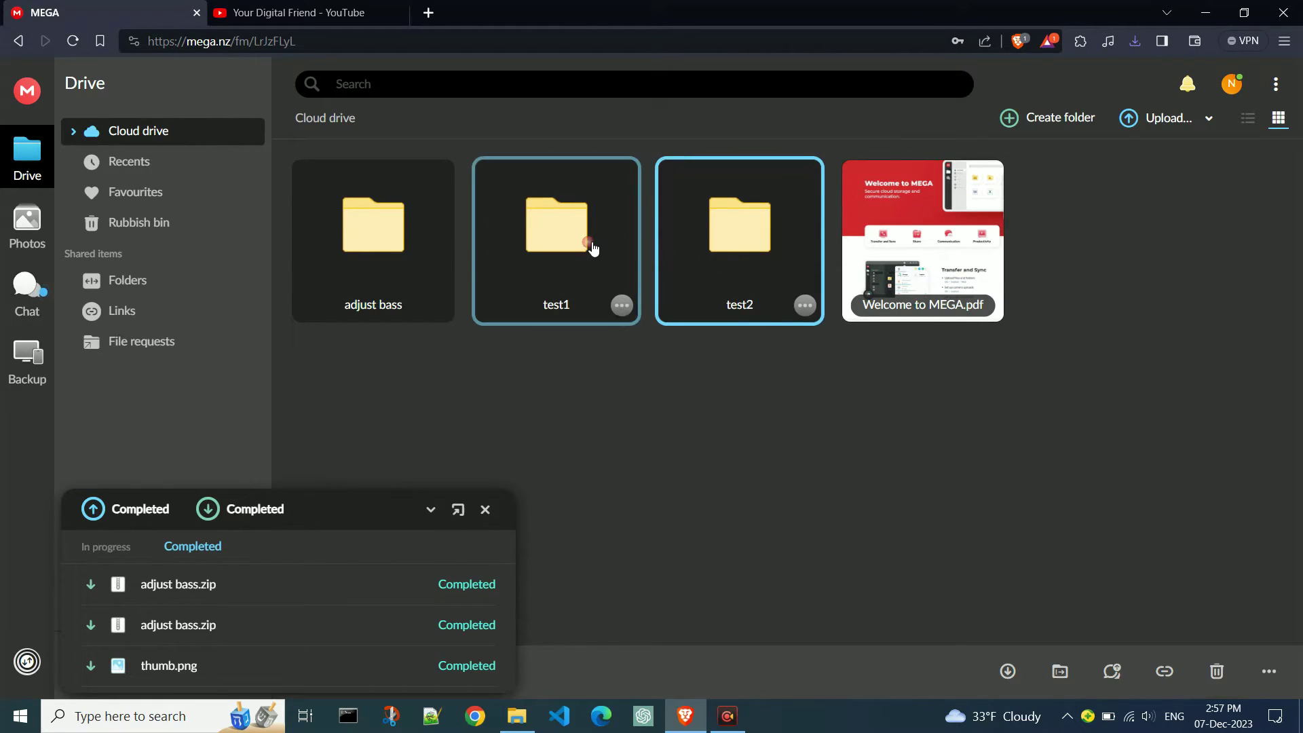
# Step: Start a standard download of all four drive items, allowing multiple file downloads
pyautogui.click(703, 417)
pyautogui.hotkey('ctrl', 'a')
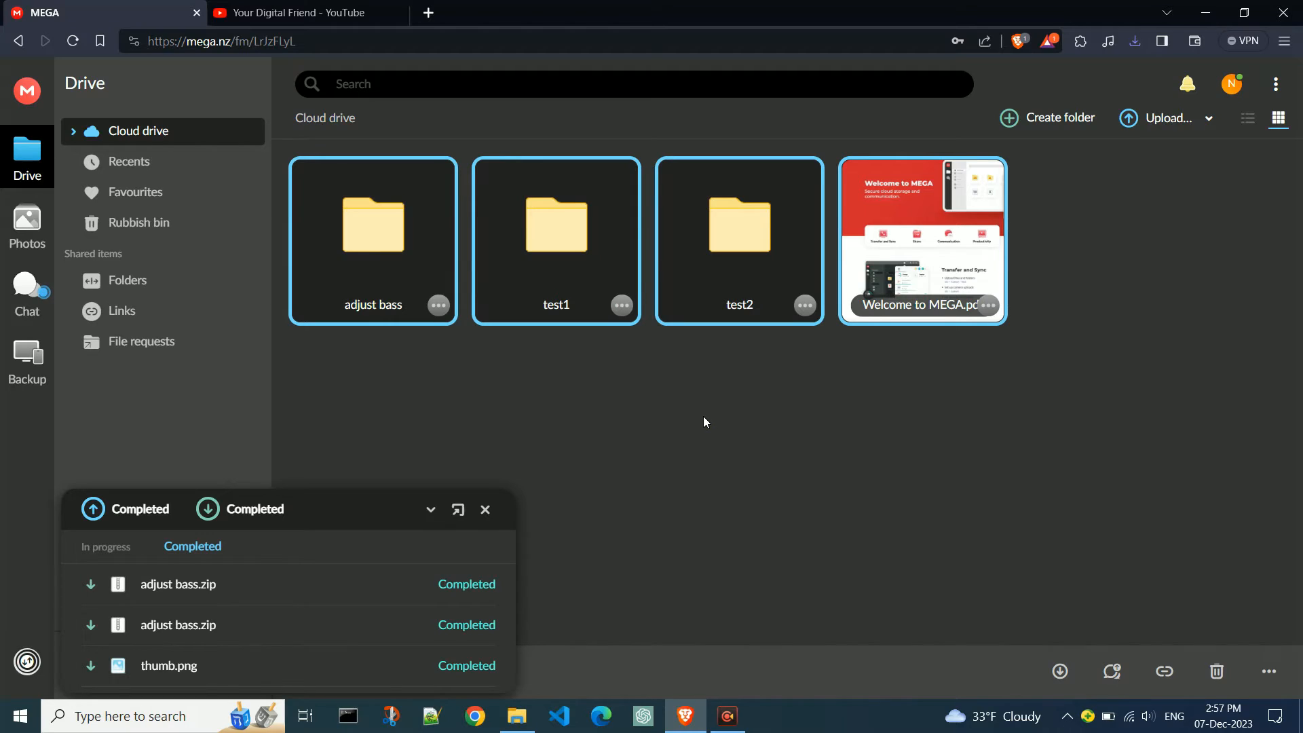
pyautogui.rightClick(933, 236)
pyautogui.moveTo(1008, 257)
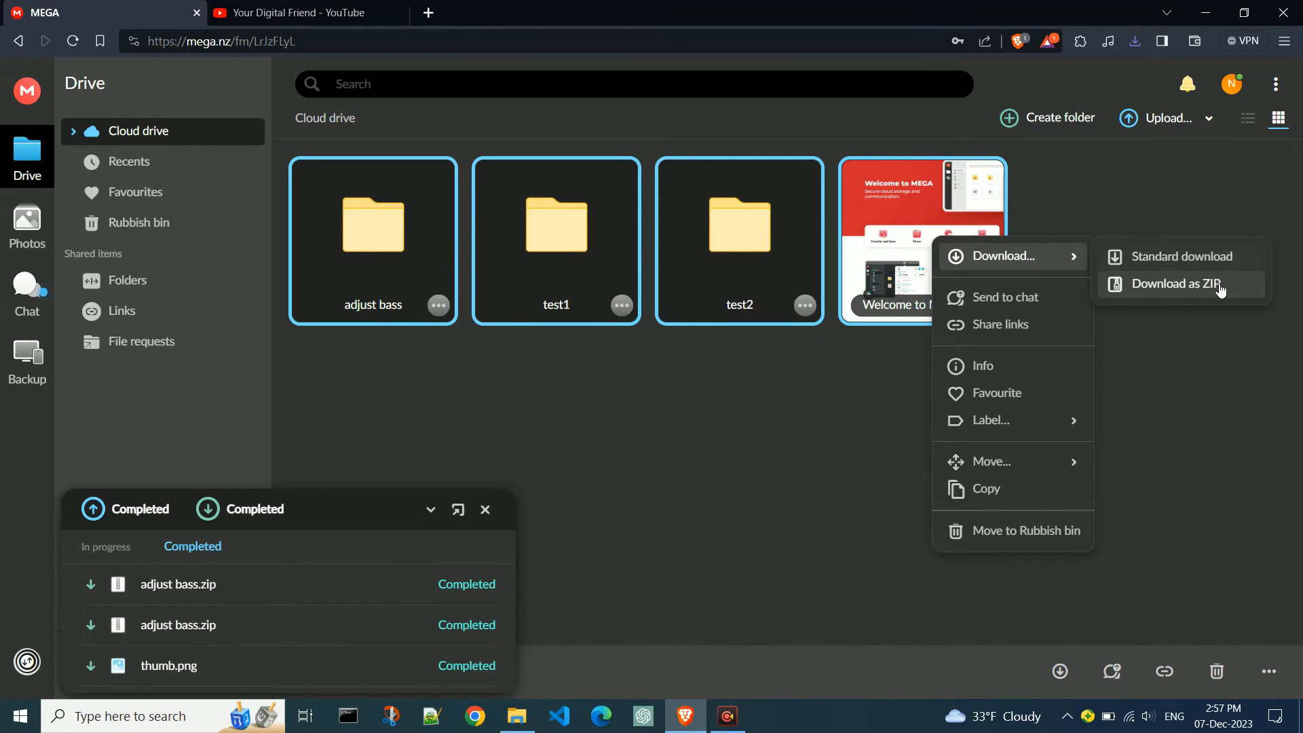
pyautogui.click(1182, 257)
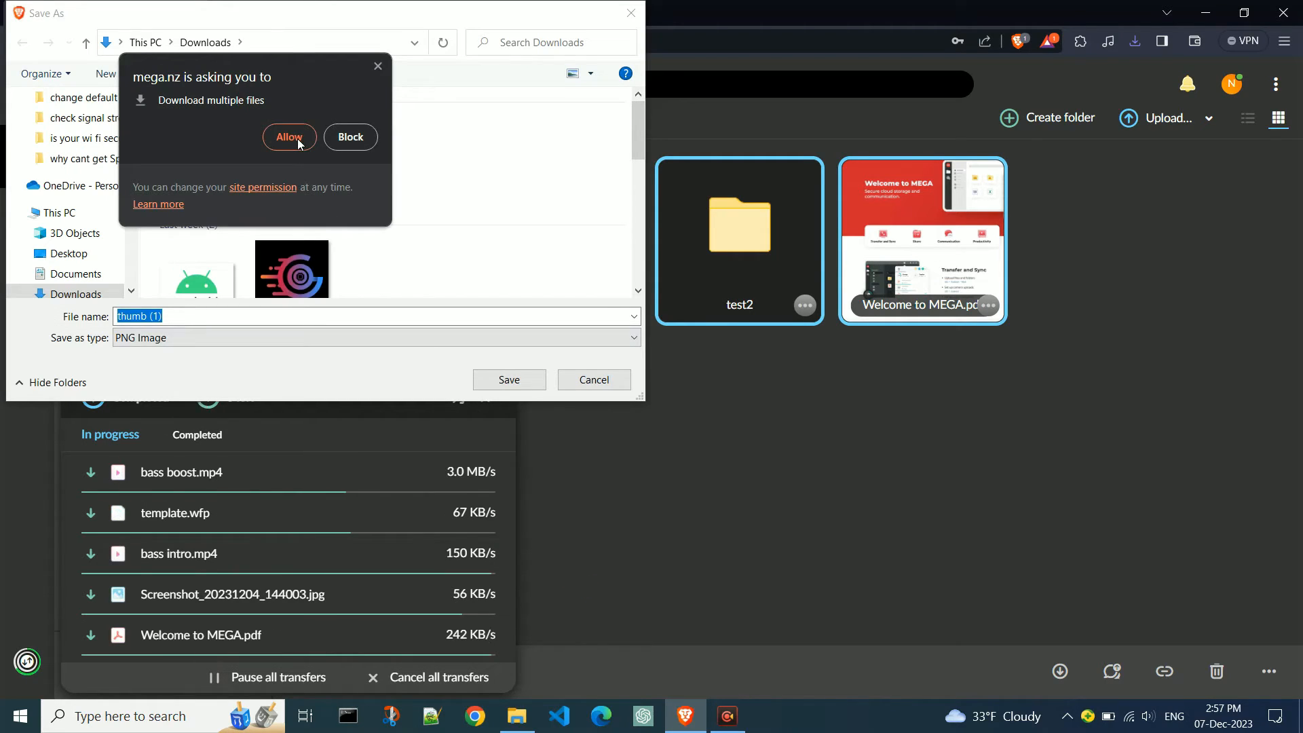
pyautogui.click(290, 138)
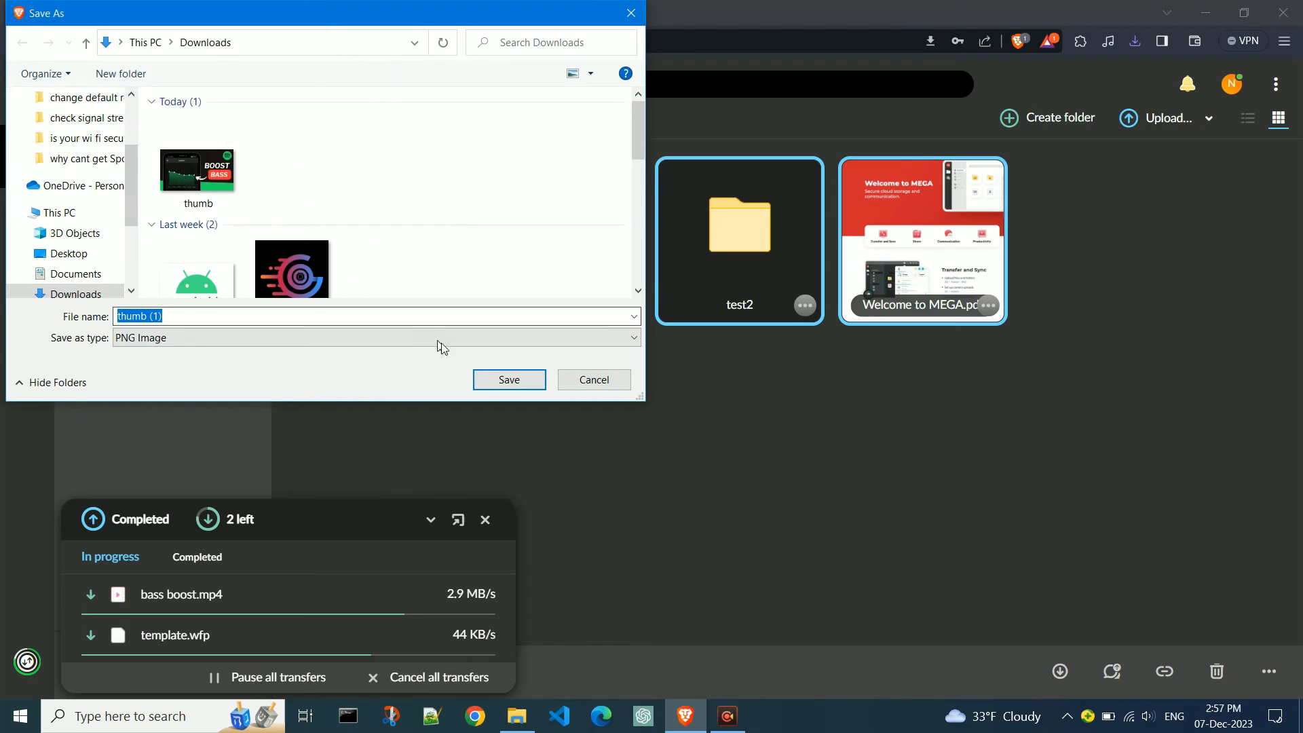
# Step: Save the thumb image, MP3 recording, bass intro video and screenshot into Downloads
pyautogui.click(509, 381)
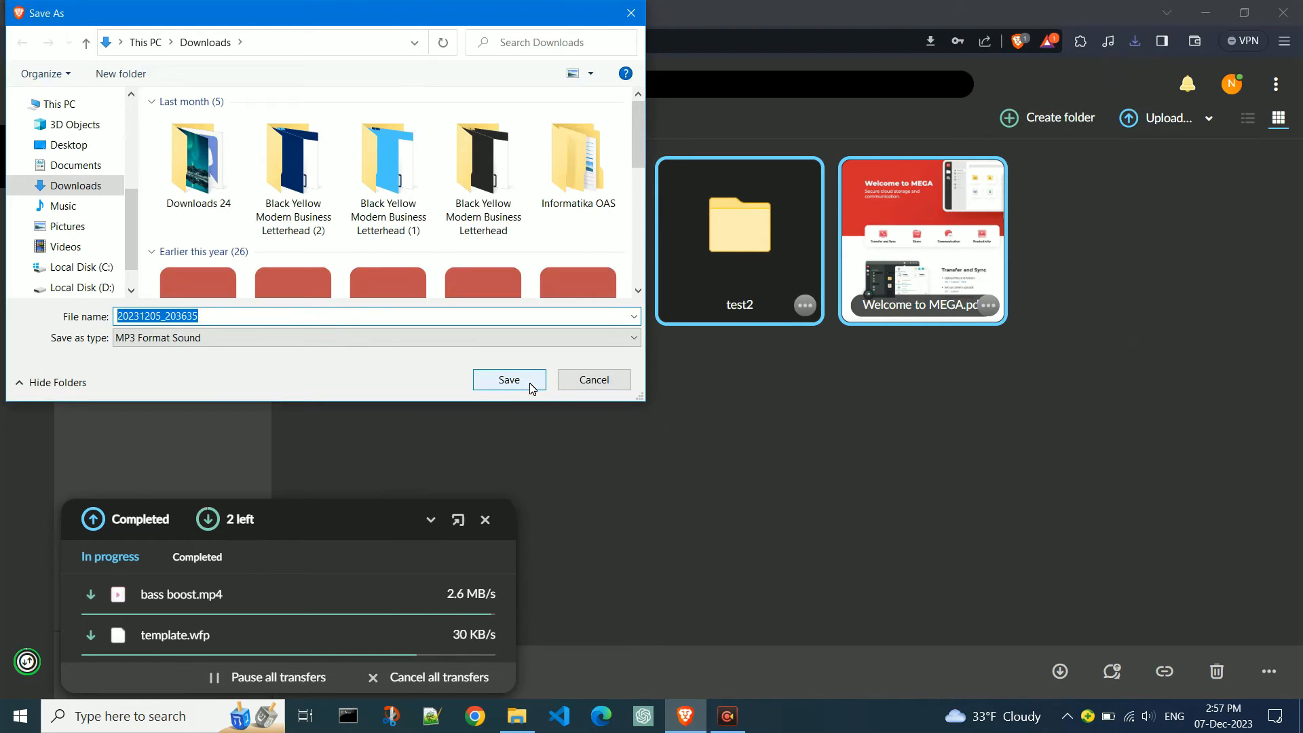
pyautogui.click(509, 380)
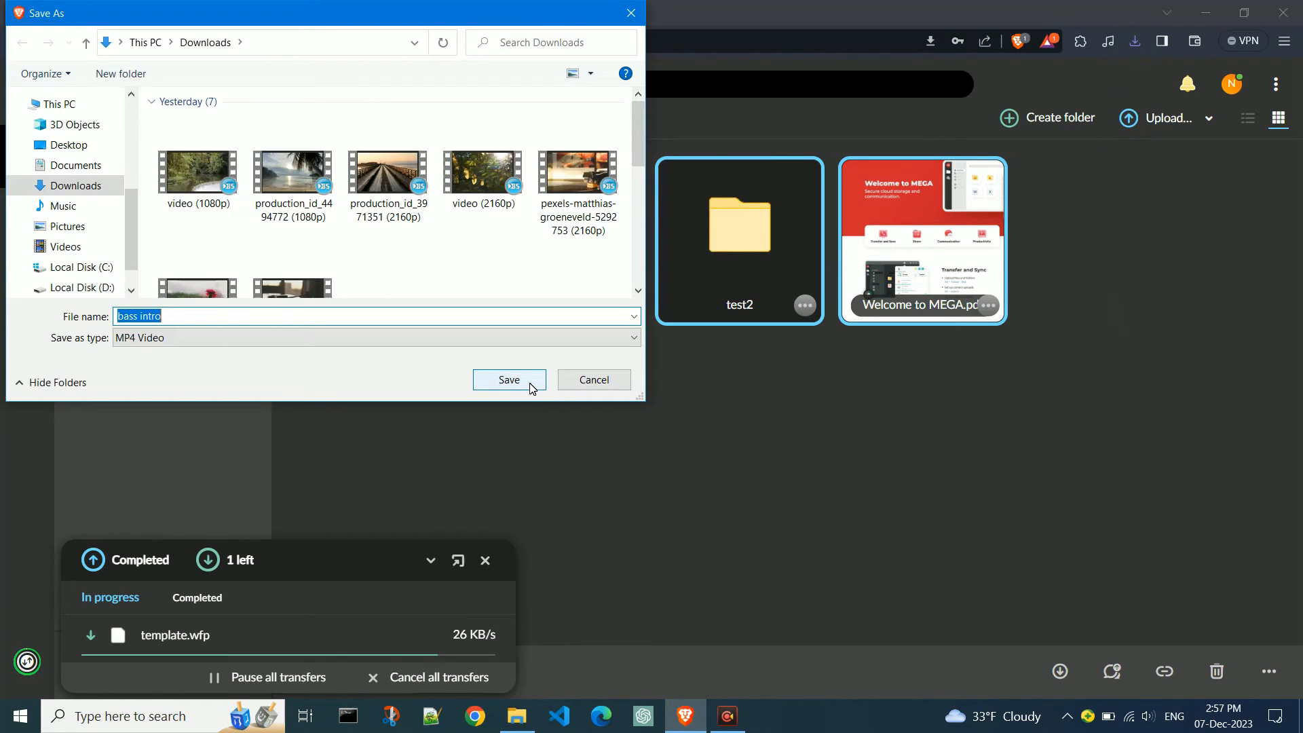
pyautogui.click(510, 379)
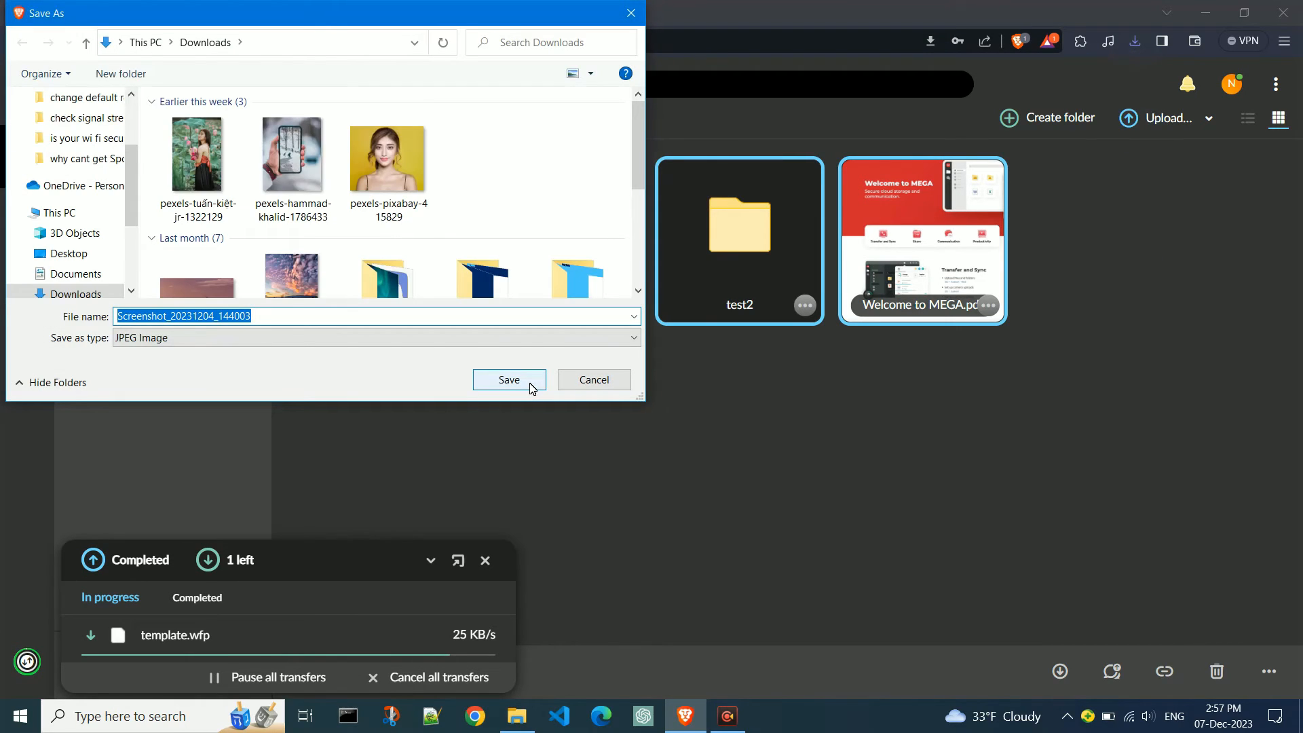
pyautogui.click(509, 379)
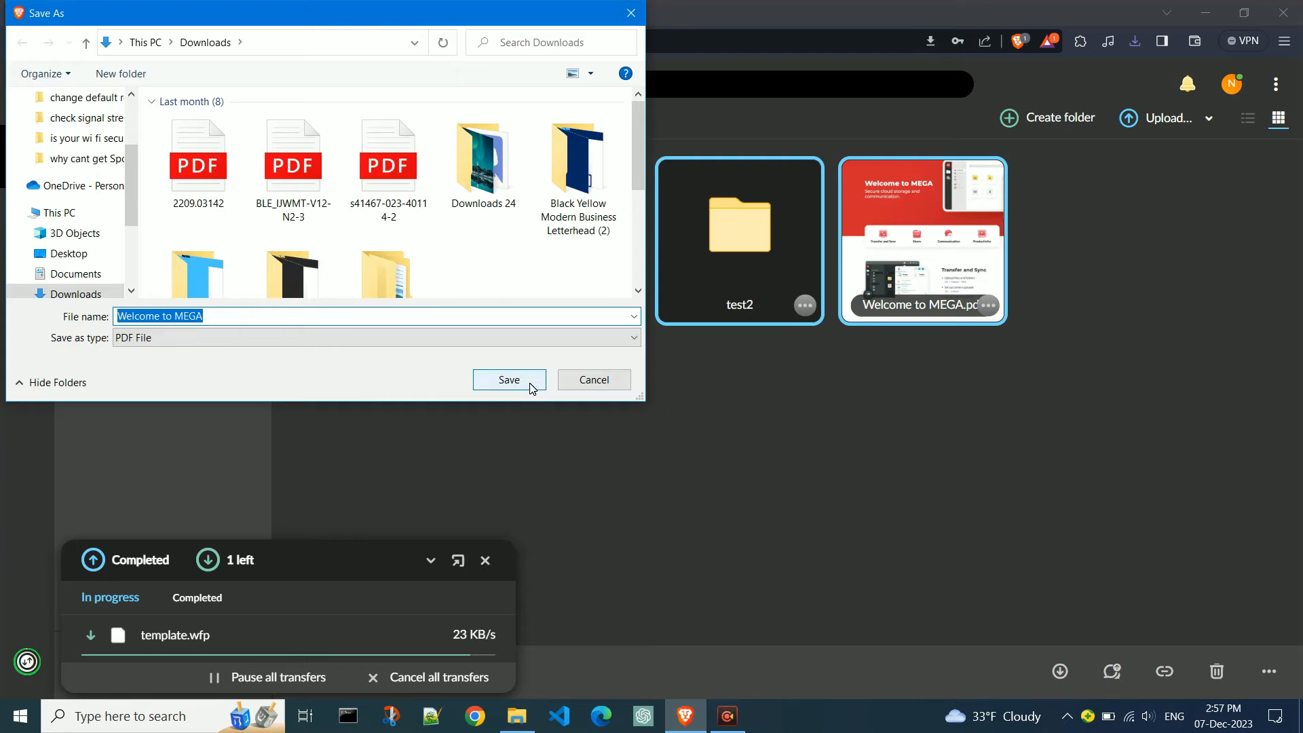
# Step: Save Welcome to MEGA.pdf and check the browser's finished downloads
pyautogui.click(530, 387)
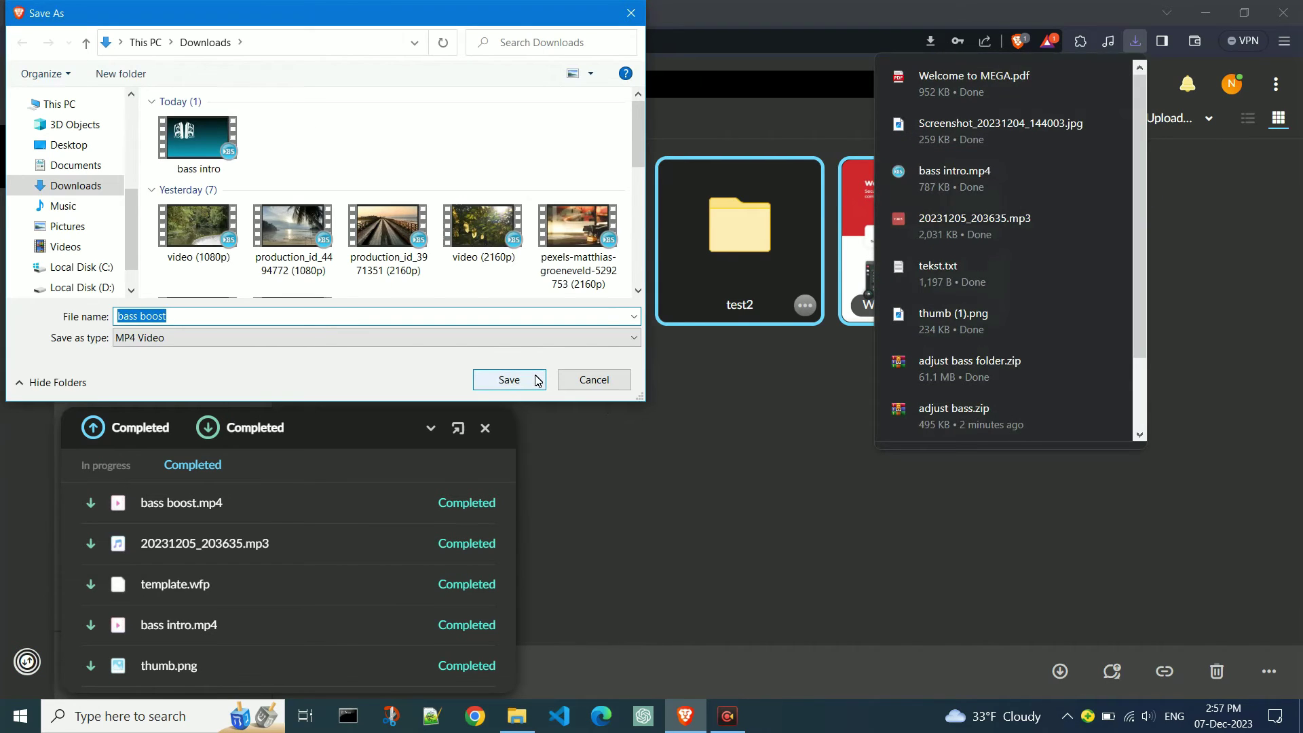
pyautogui.click(534, 375)
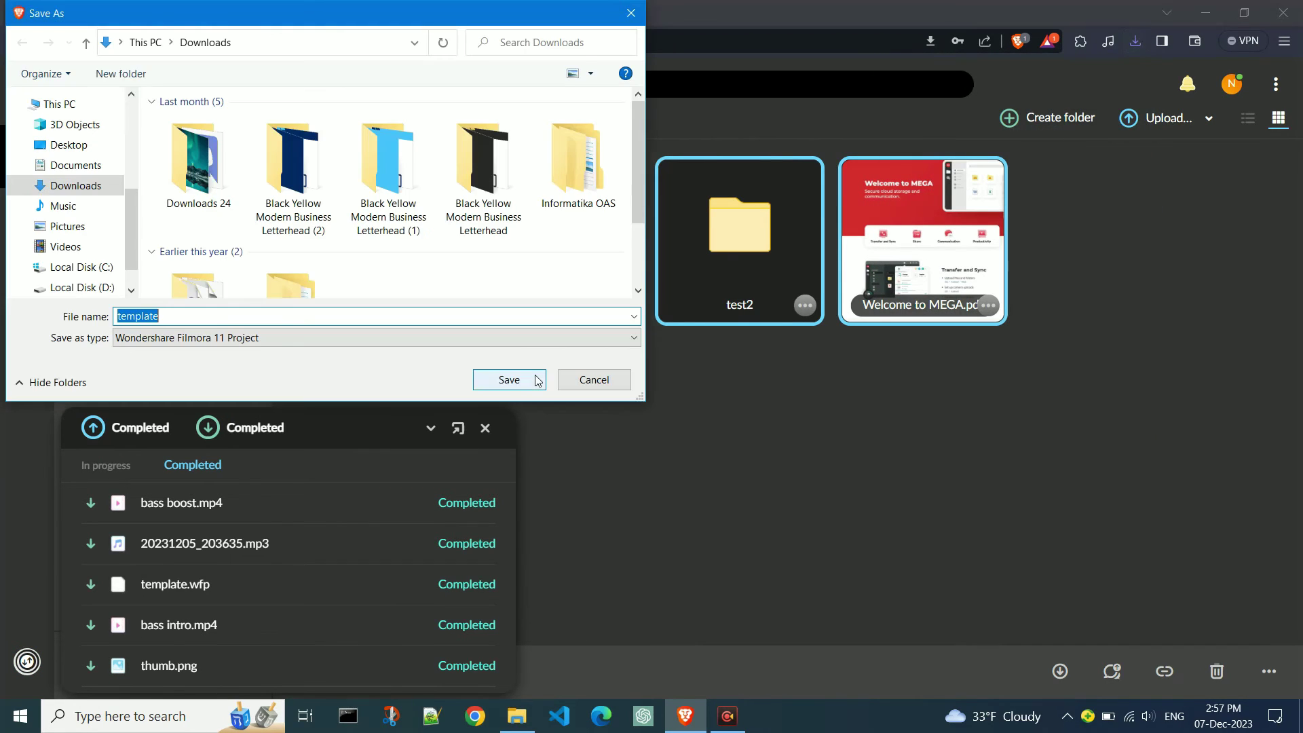
pyautogui.click(509, 381)
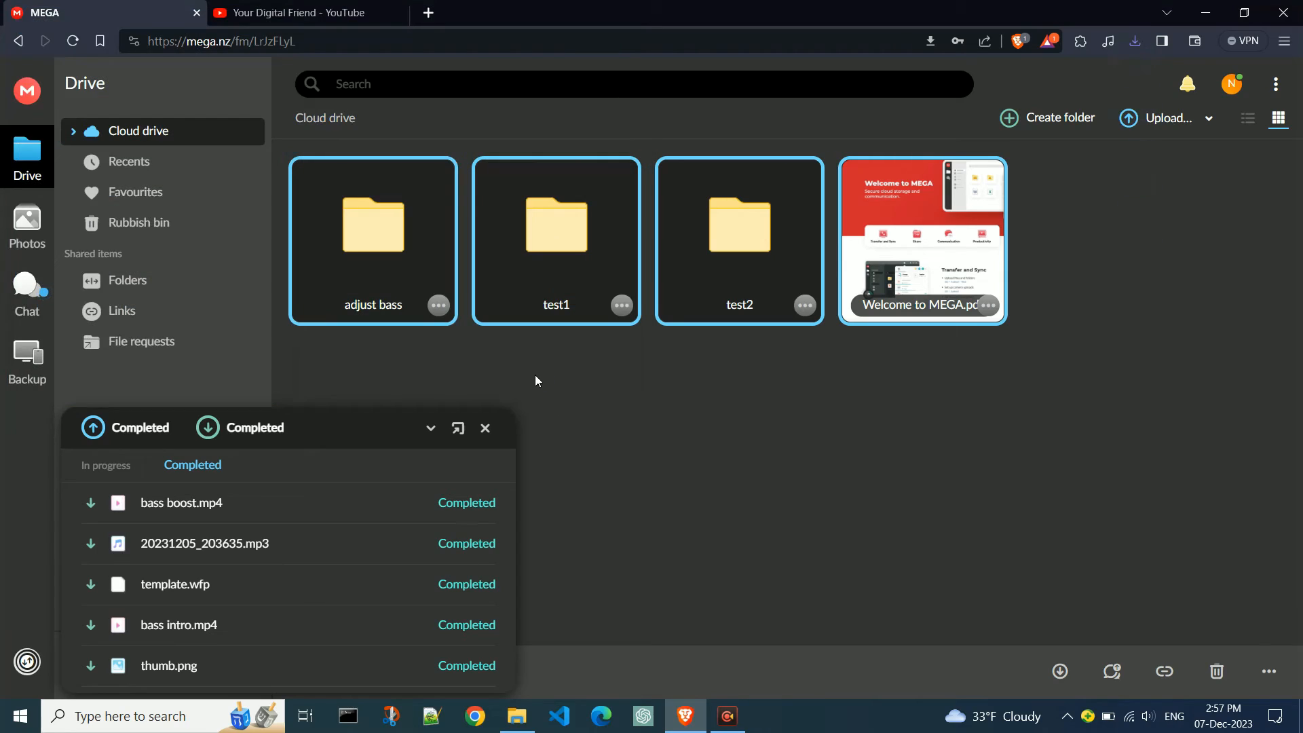
# Step: Select all four drive items again and bring up their actions menu
pyautogui.click(752, 409)
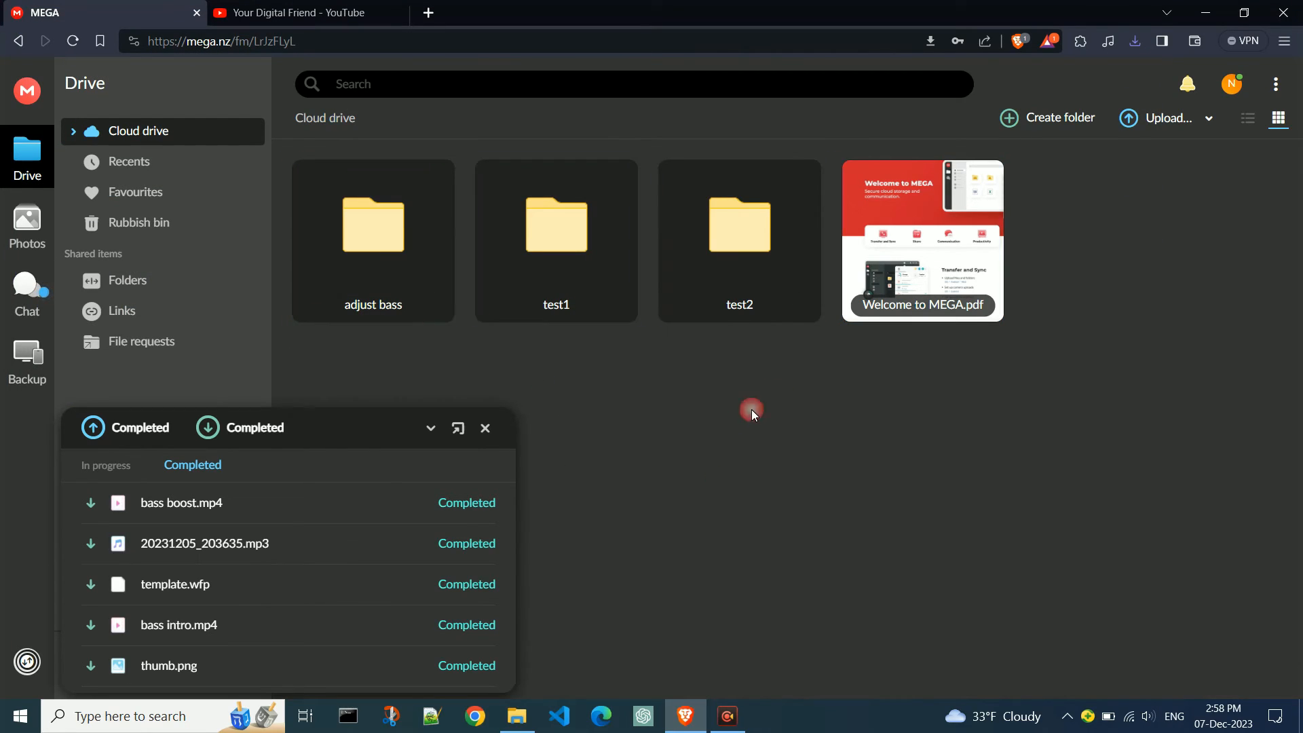
pyautogui.hotkey('ctrl', 'a')
pyautogui.rightClick(915, 232)
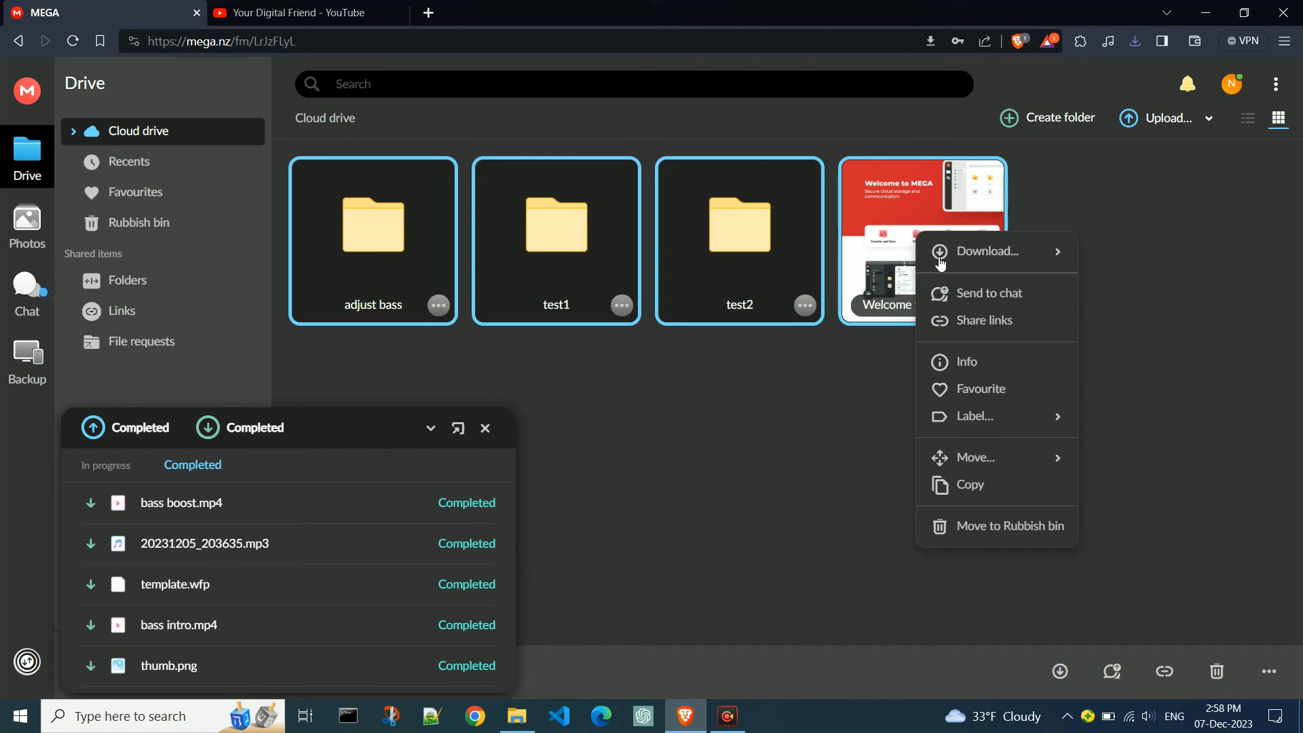